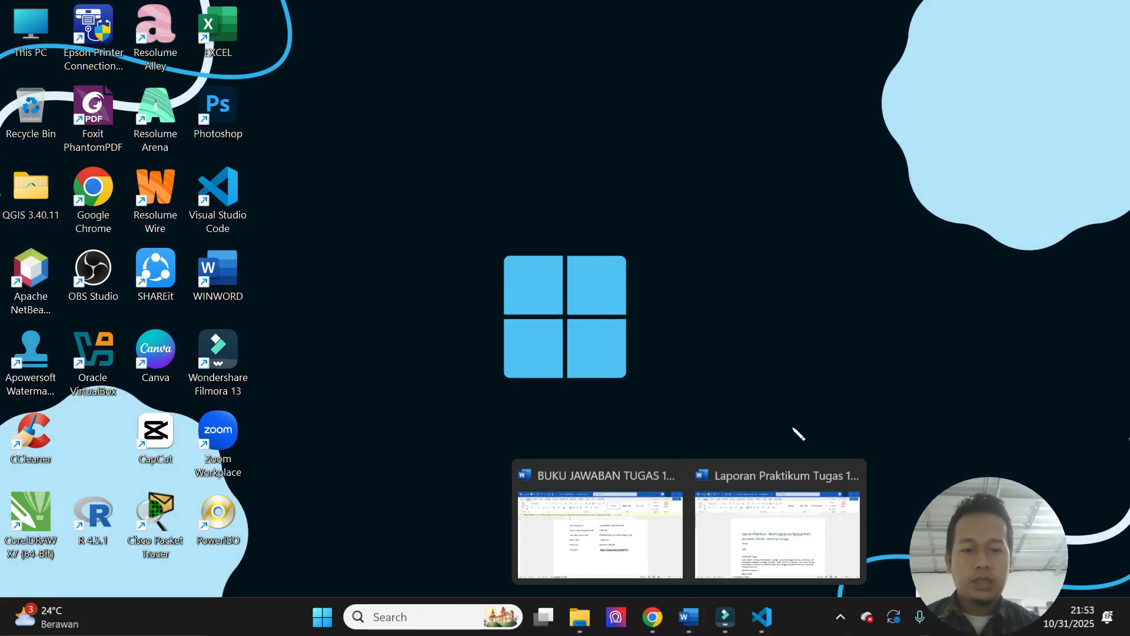
- Switch to the Laporan Praktikum Tugas 1 (2) document in Word and enter the student's full name and student number (NIM)
click(777, 518)
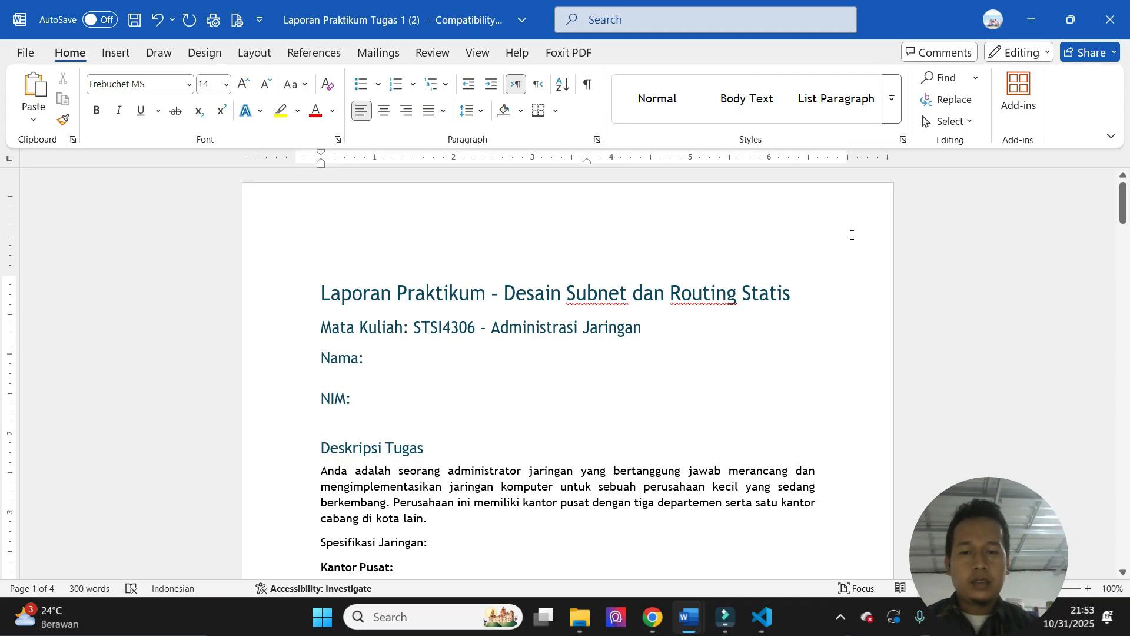
drag(1123, 203, 1126, 215)
click(374, 295)
click(354, 333)
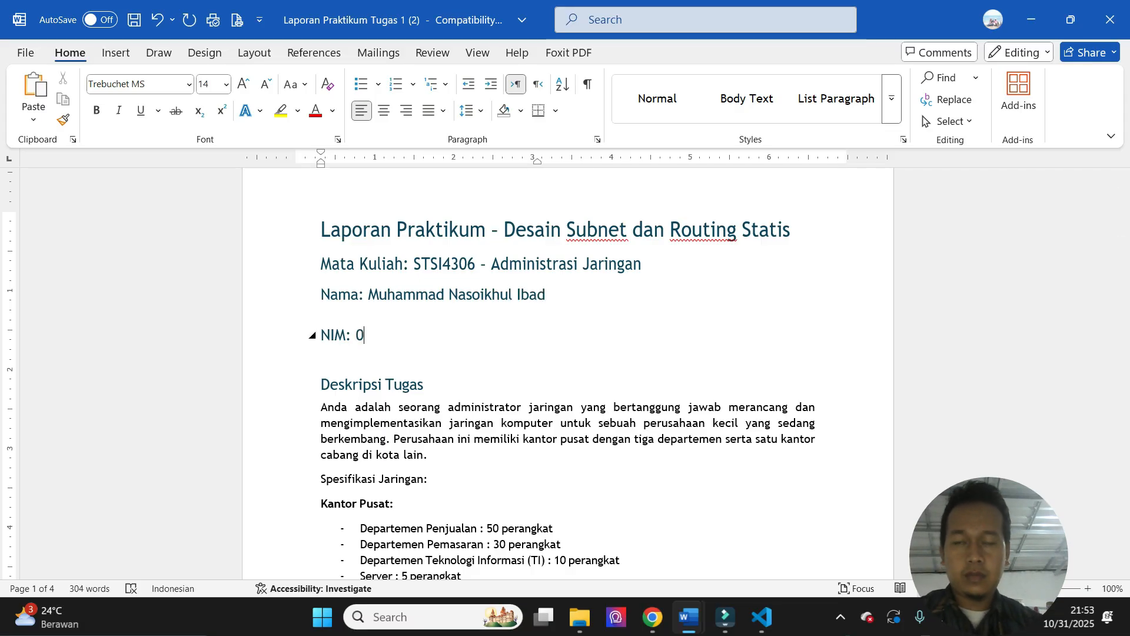
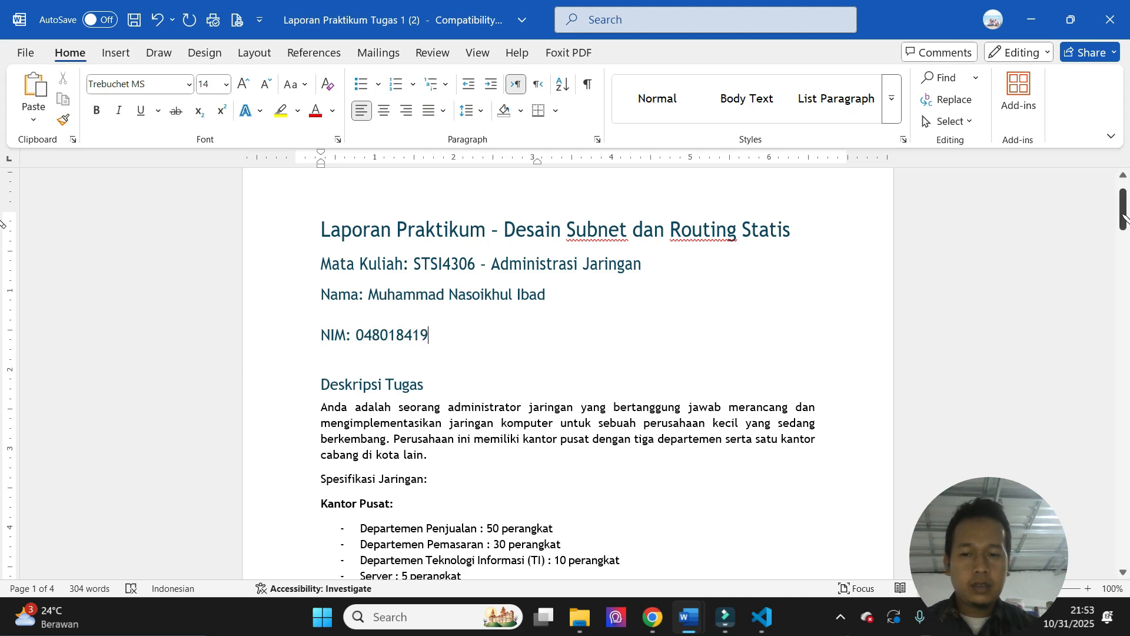
- Review the task description, the device requirements of both offices, the available IP block and the subnet design instructions
drag(1123, 209, 1123, 256)
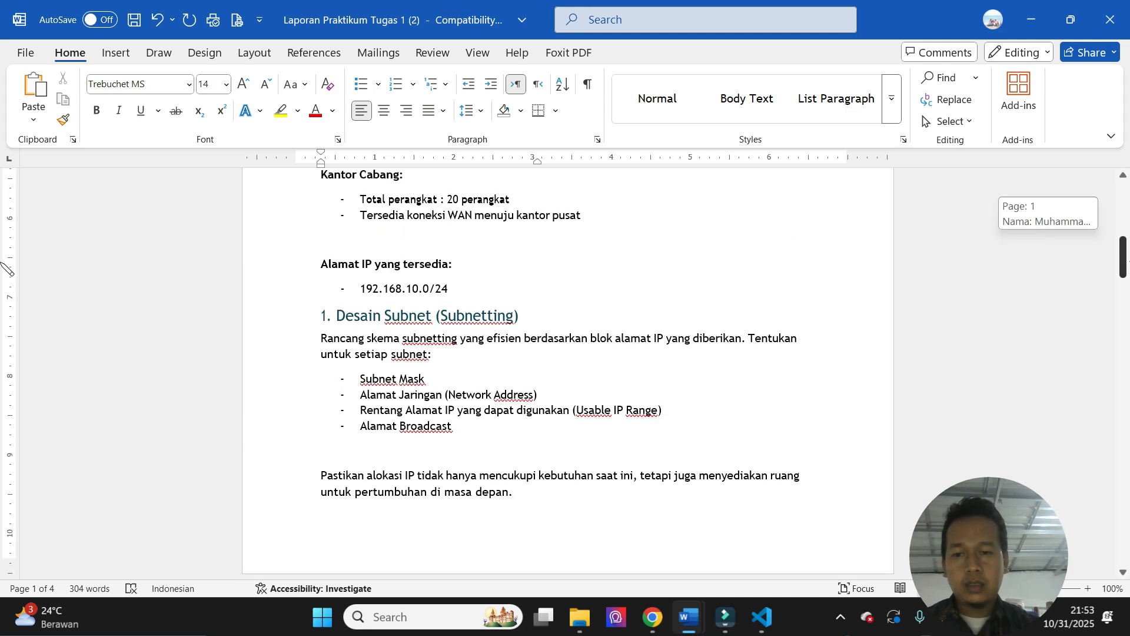
drag(1123, 257, 1123, 212)
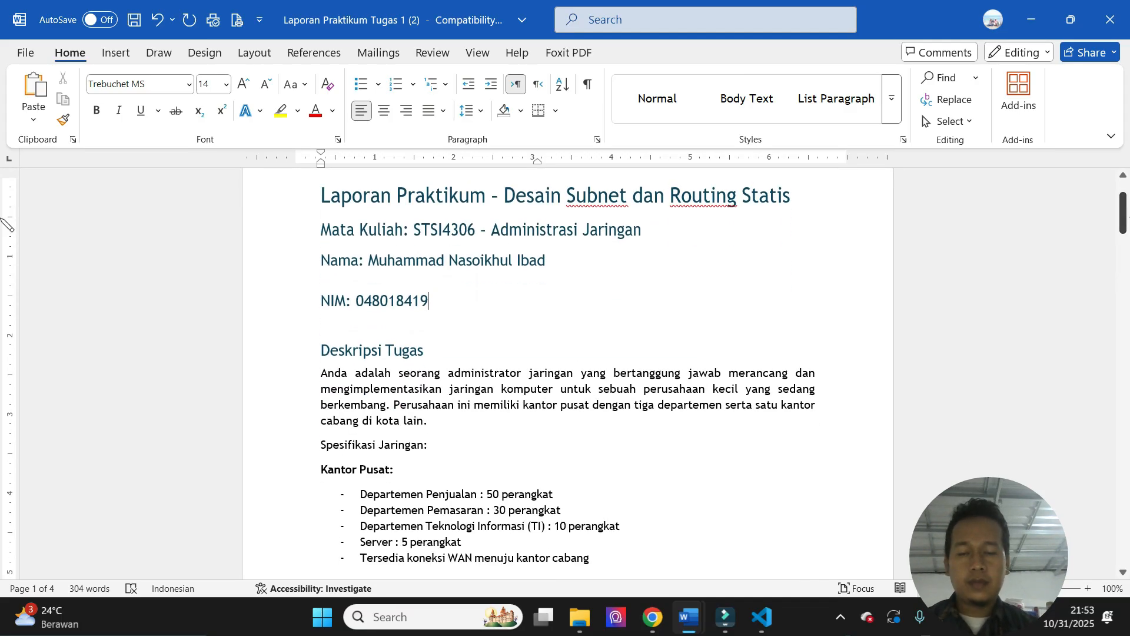
drag(1124, 209, 1125, 217)
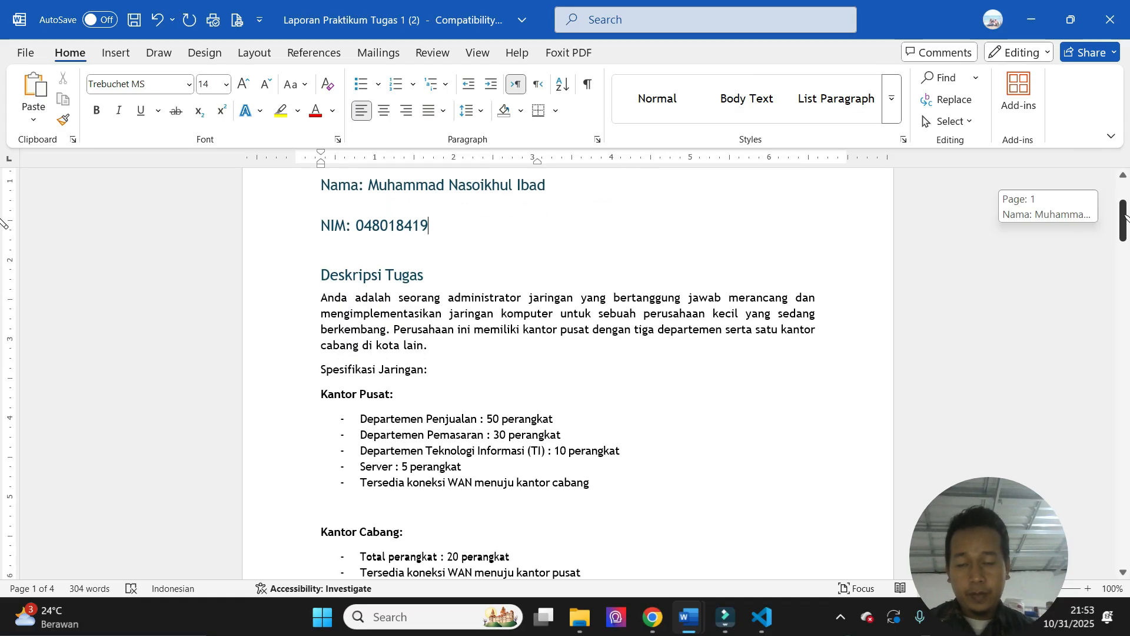
drag(1126, 217, 1125, 217)
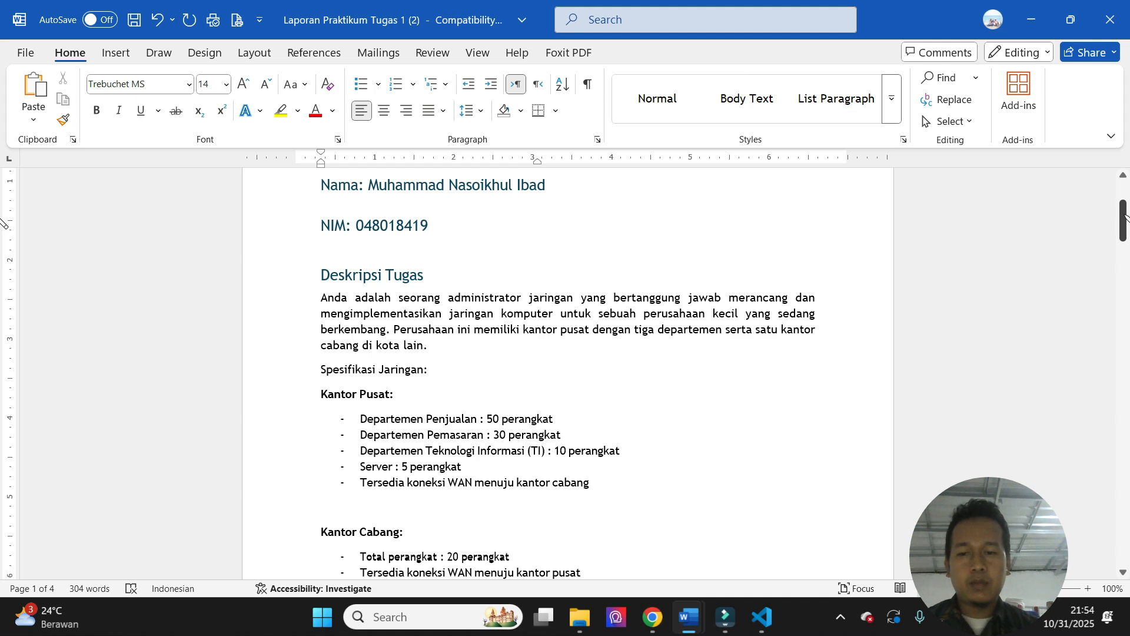
drag(1126, 218, 1126, 232)
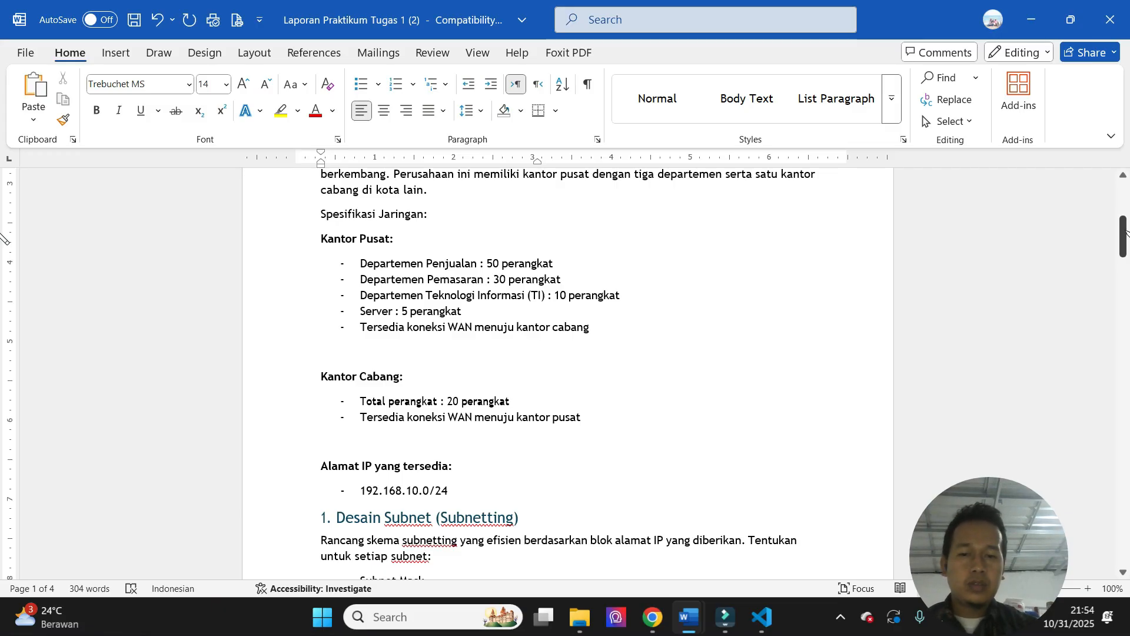
drag(1126, 233, 1126, 239)
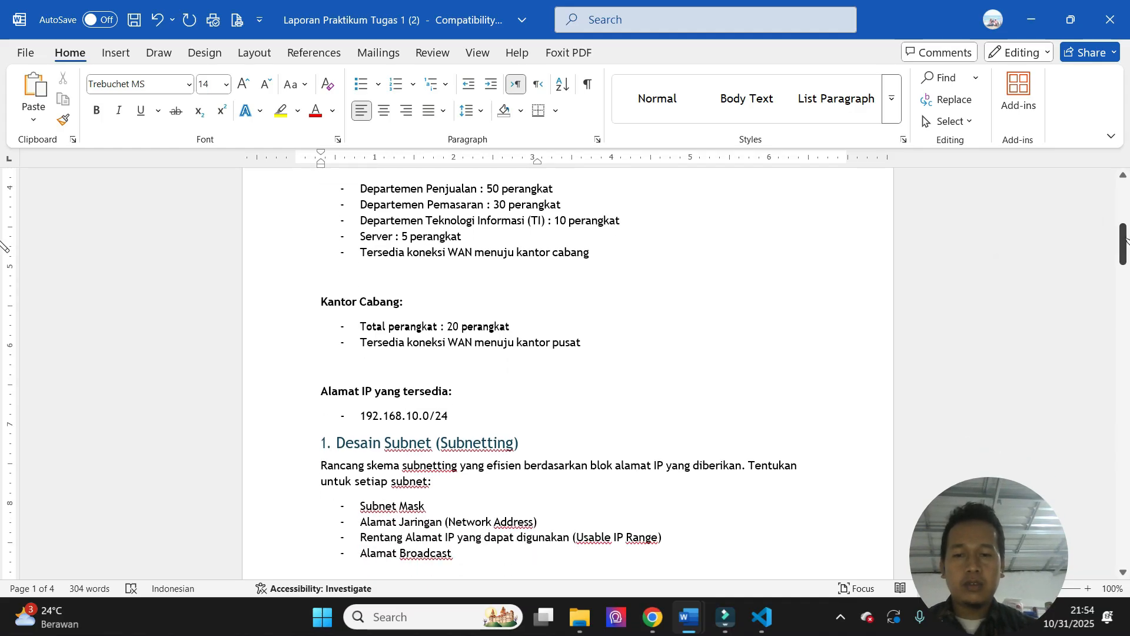
drag(1125, 239, 1126, 246)
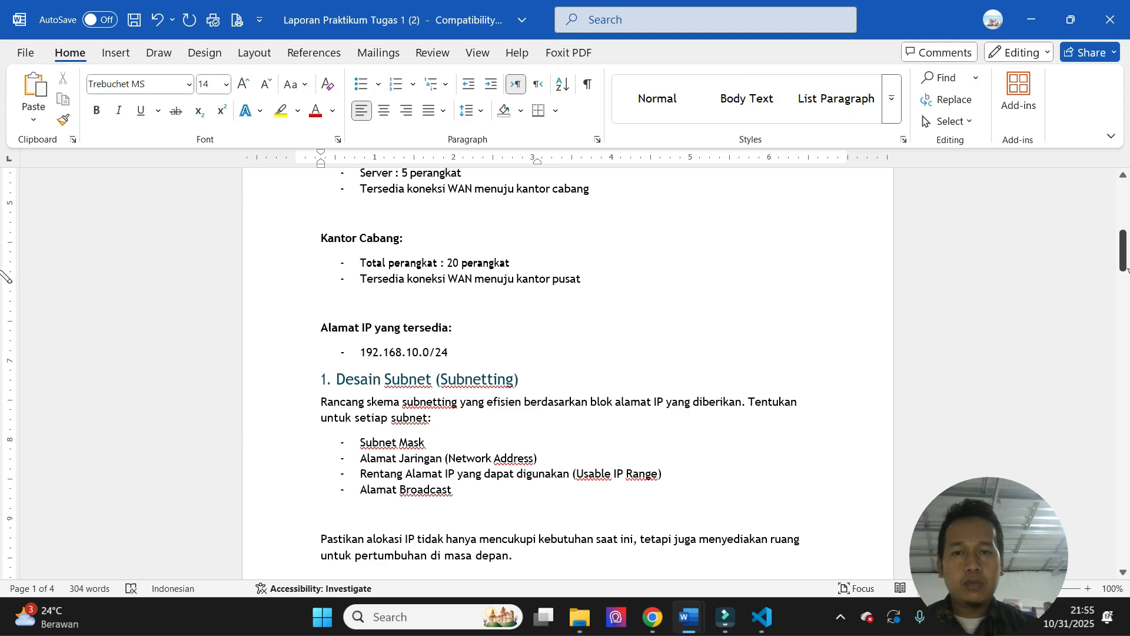
drag(1124, 242, 1124, 408)
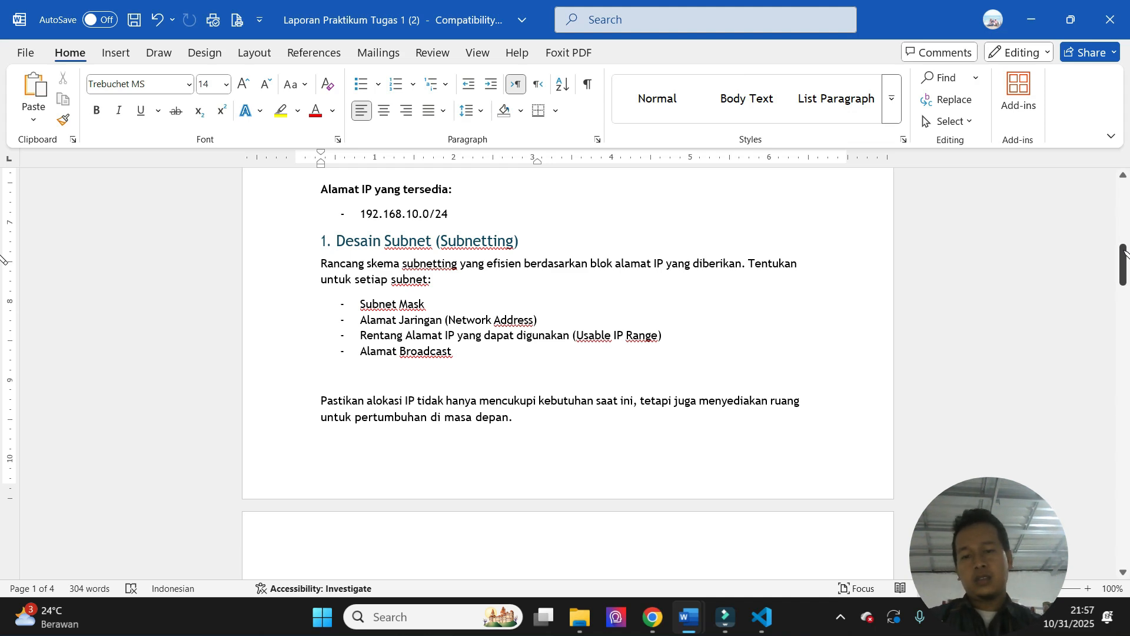
drag(1124, 254, 1125, 227)
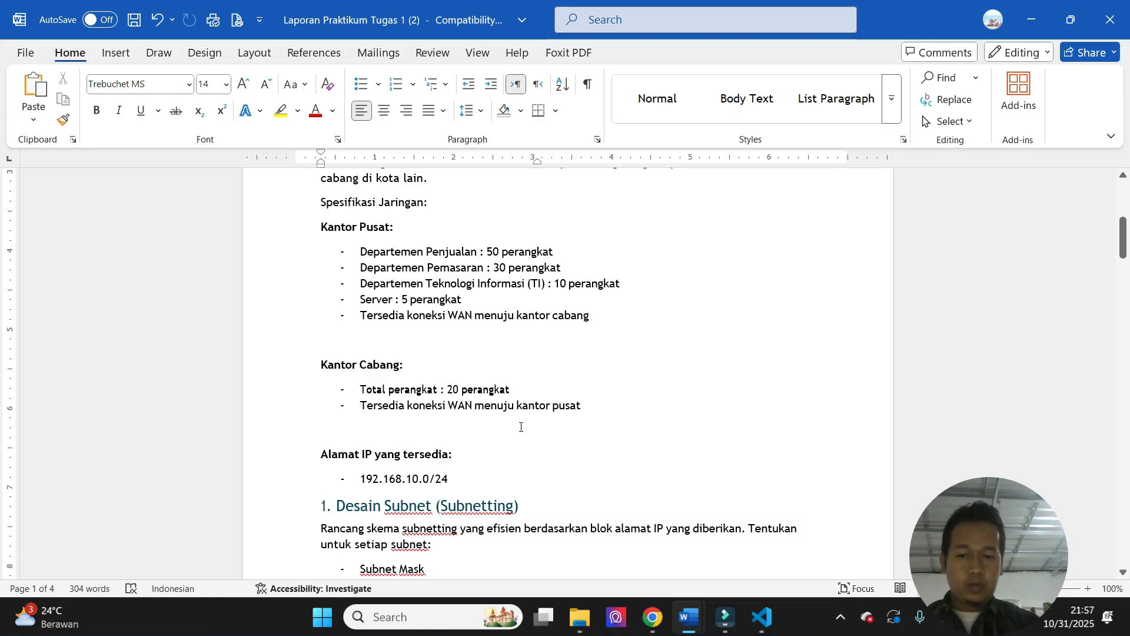
- Fill the Kebutuhan Host column of the Tabel Subnetting with 60, 40, 20, 10 and 30 for the five segments in order
drag(1123, 238, 1123, 290)
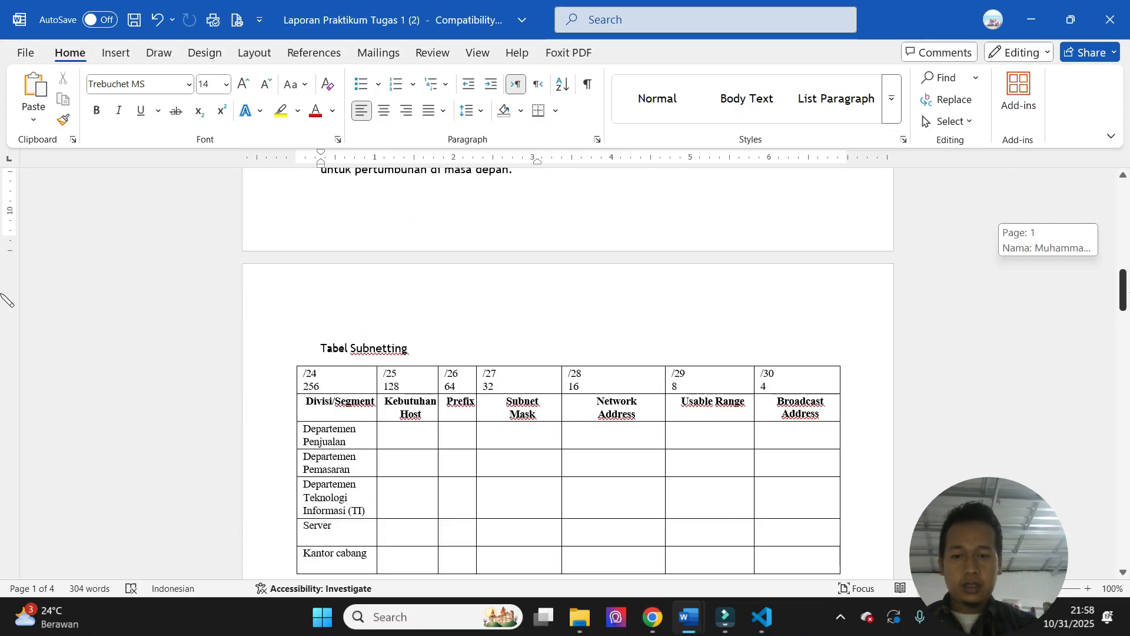
click(411, 441)
text(60)
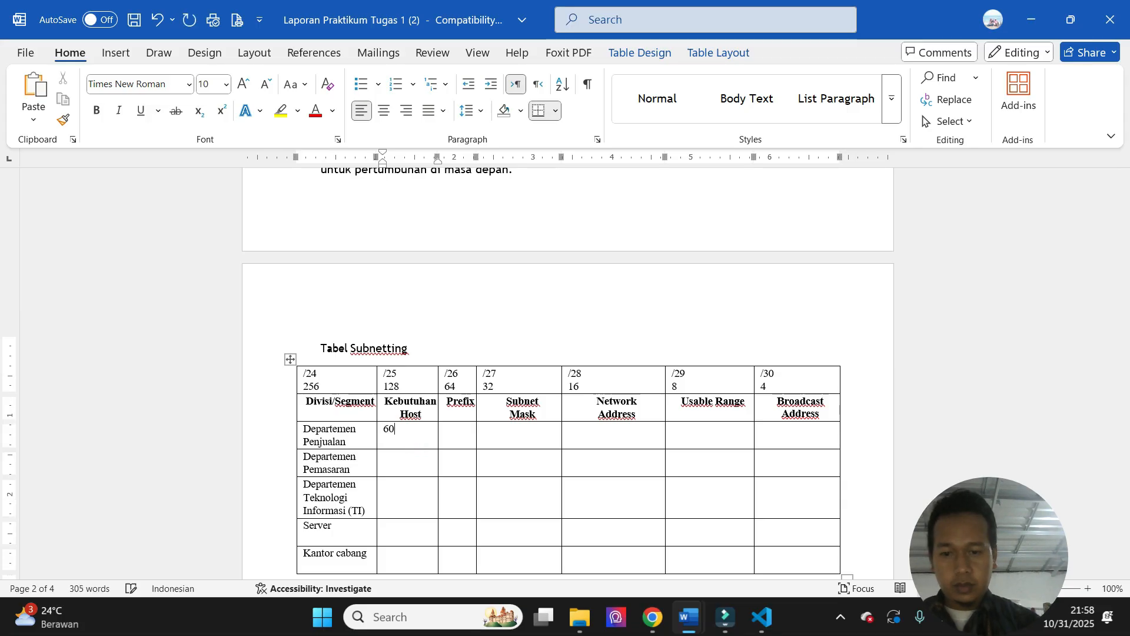
key(Down)
text(40)
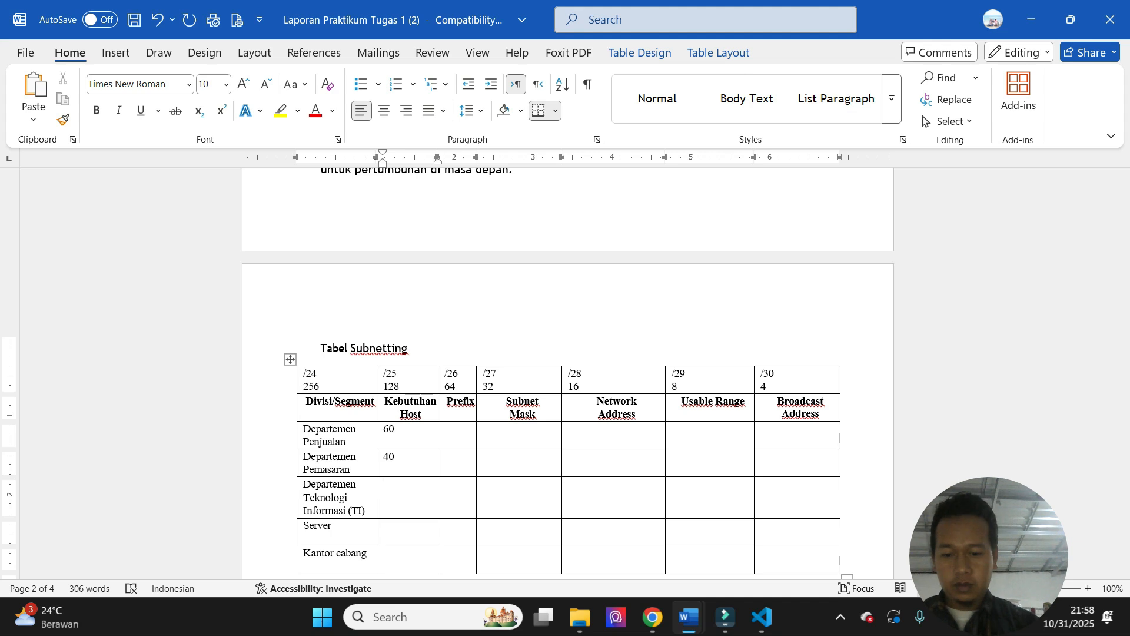
text(20)
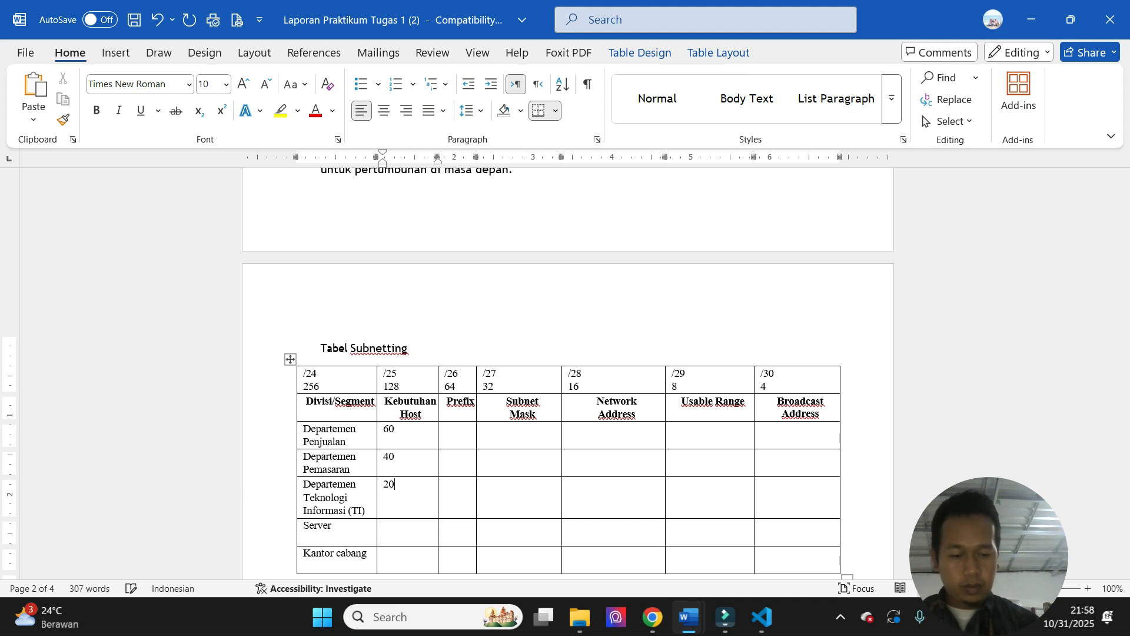
key(Down)
text(10)
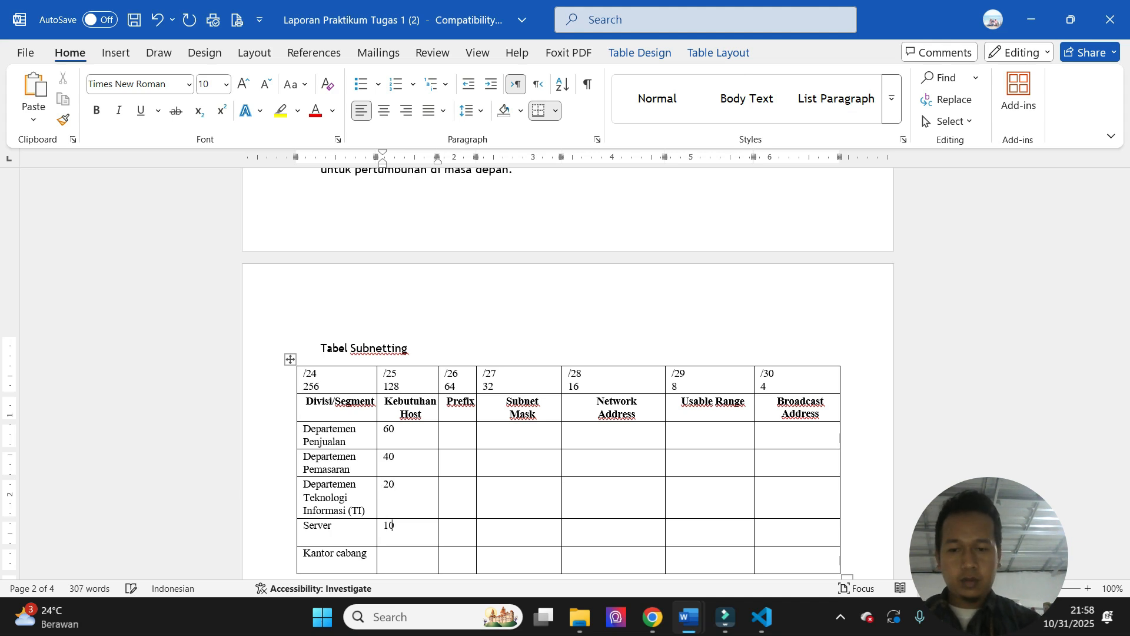
key(Down)
text(30)
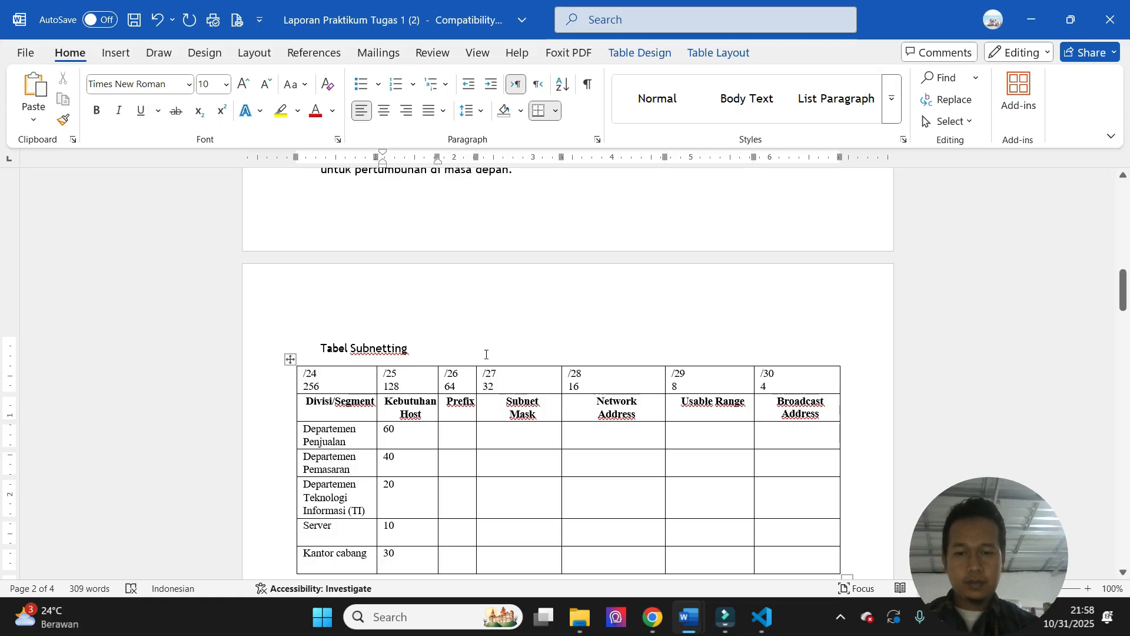
- Consult the subnet mask reference and enter prefix /26 and subnet mask 255.255.255.192 for Departemen Penjualan
click(459, 433)
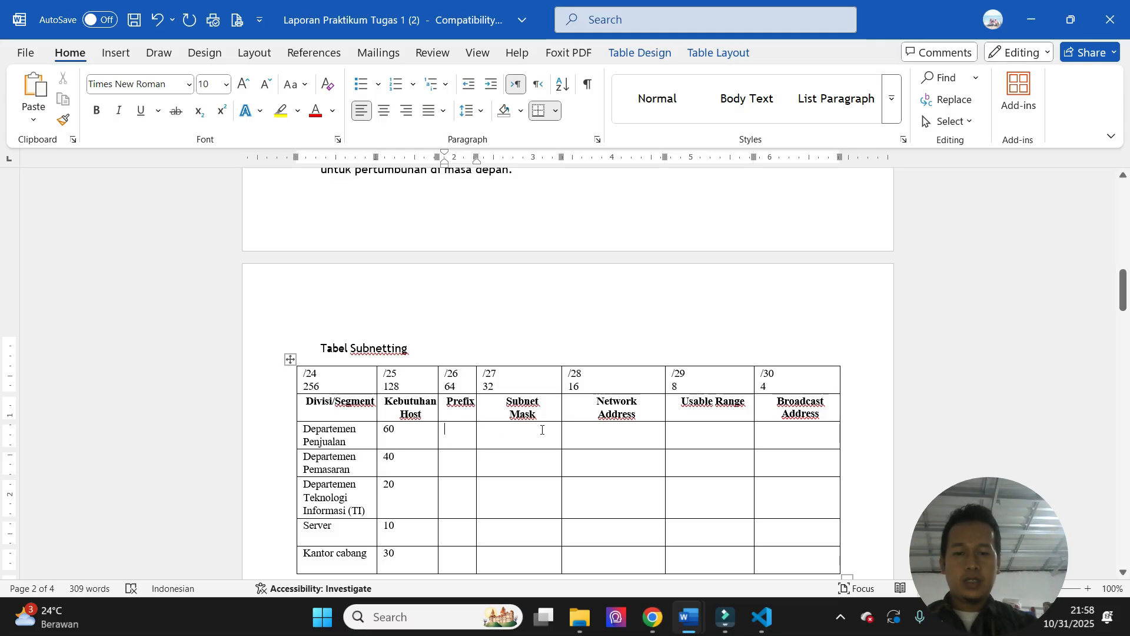
drag(1123, 289, 1123, 419)
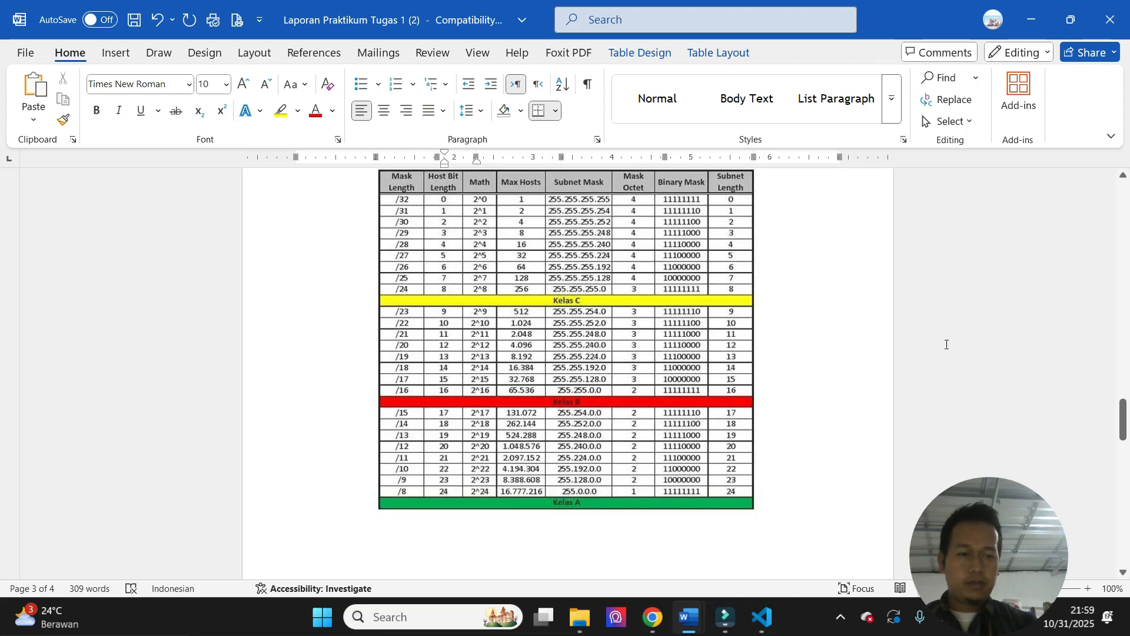
drag(1123, 419, 1123, 297)
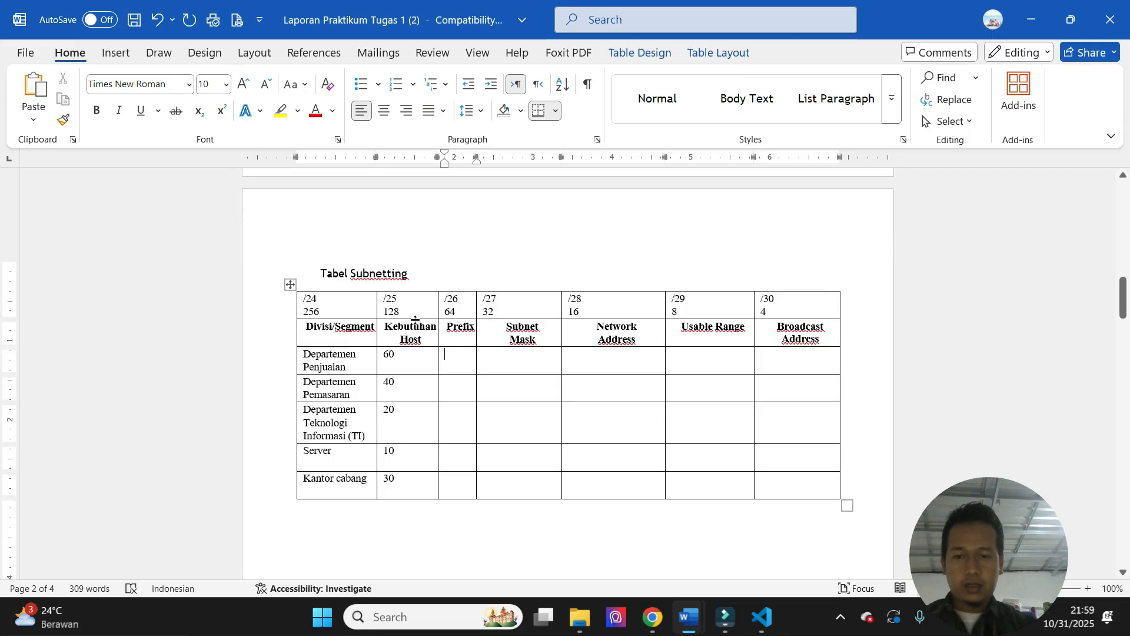
text(/26)
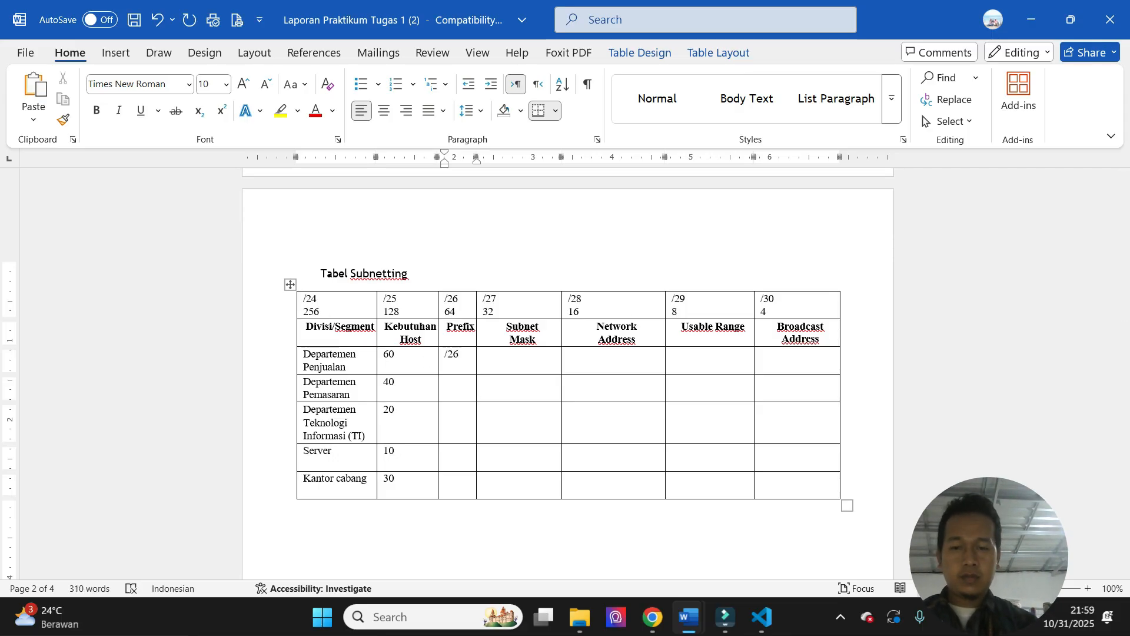
key(Tab)
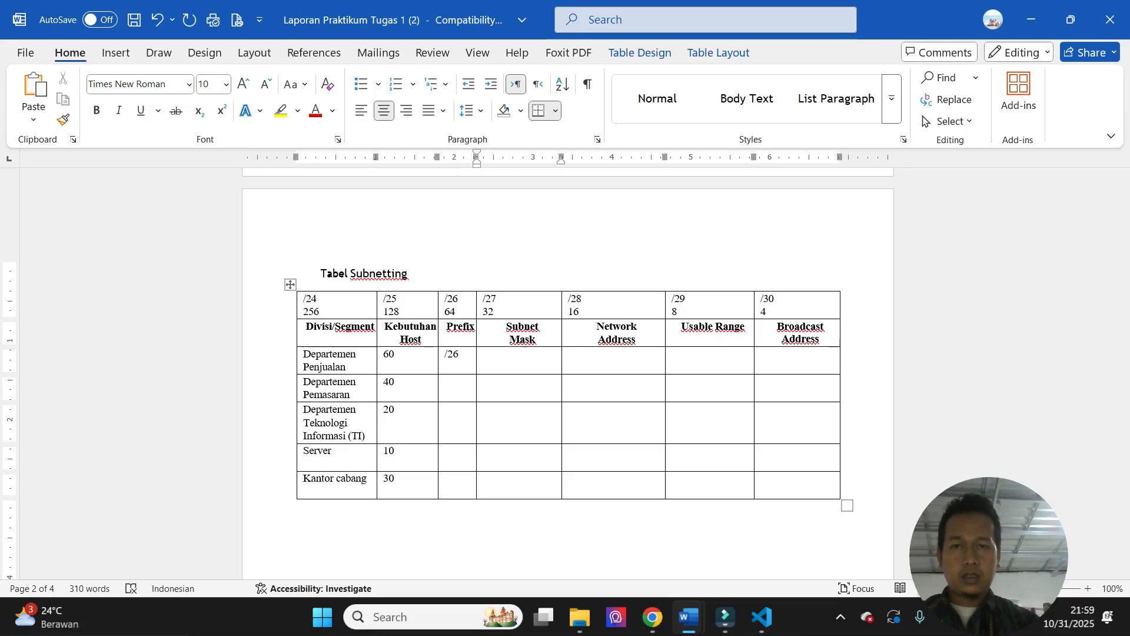
text(255.2)
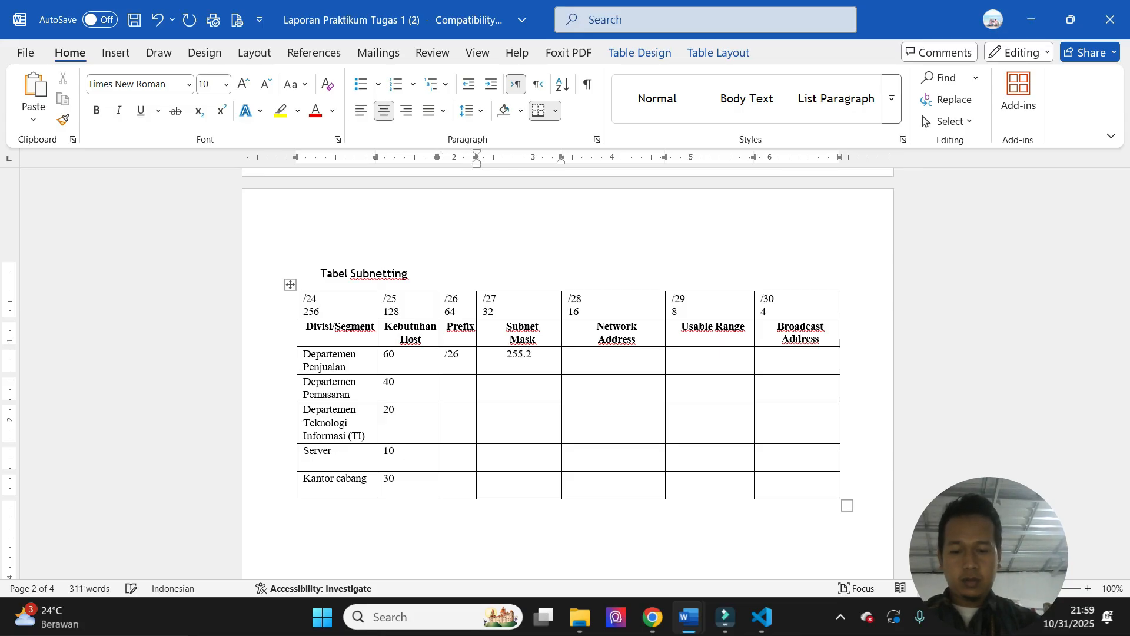
text(55.255.255)
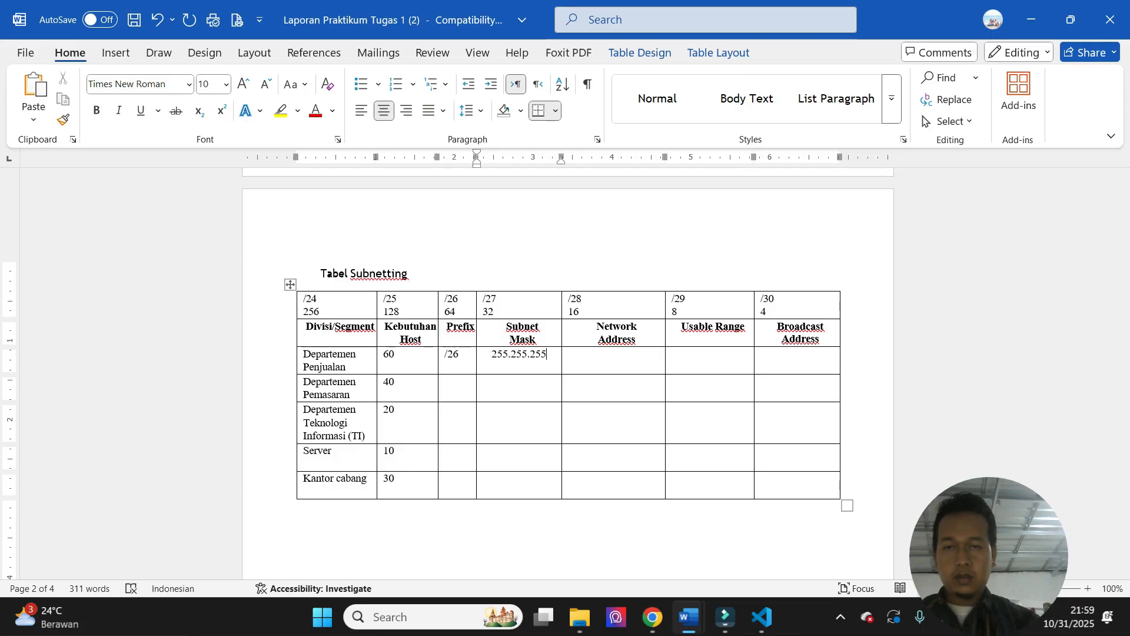
text(192)
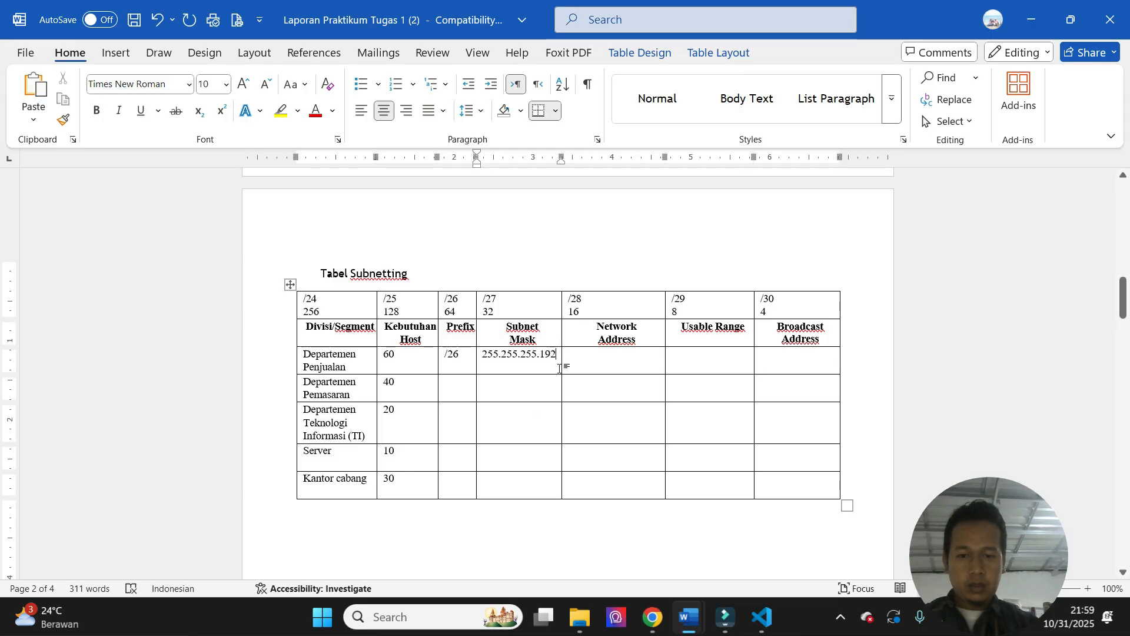
- Check the subnet mask reference again and enter prefix /26 and subnet mask 255.255.255.192 for Departemen Pemasaran
drag(1123, 297, 1126, 409)
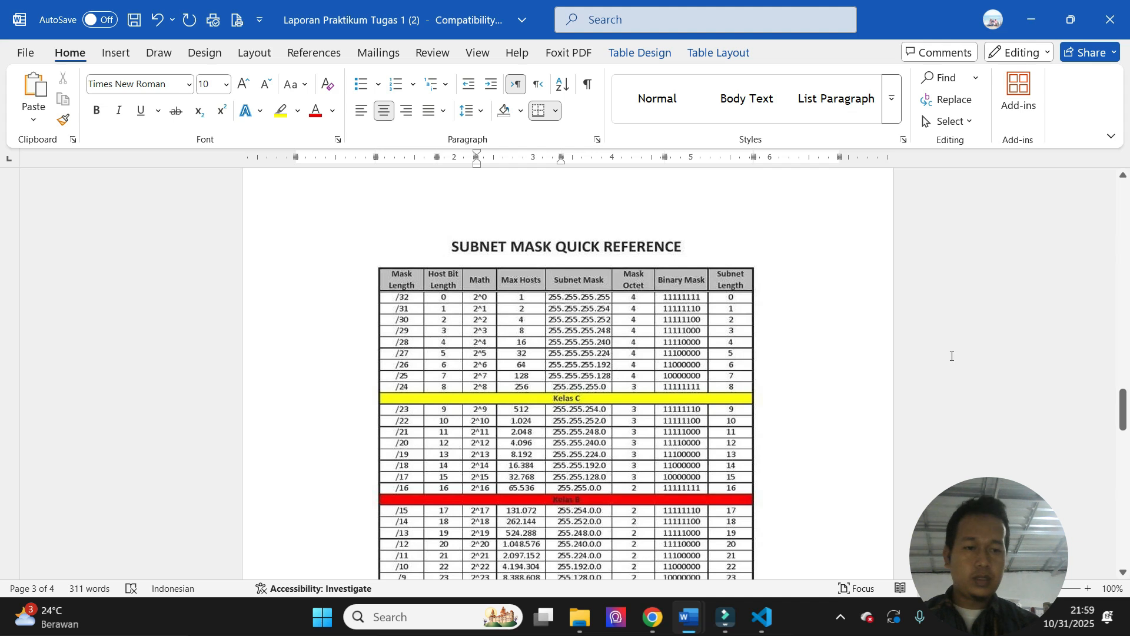
drag(1122, 412, 1123, 286)
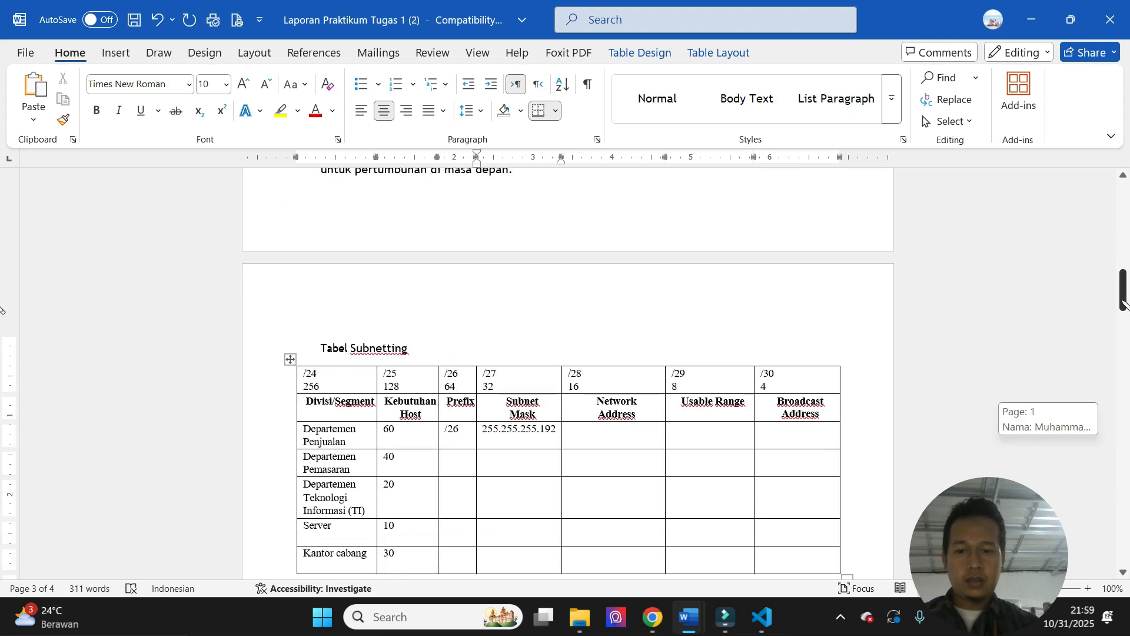
click(459, 459)
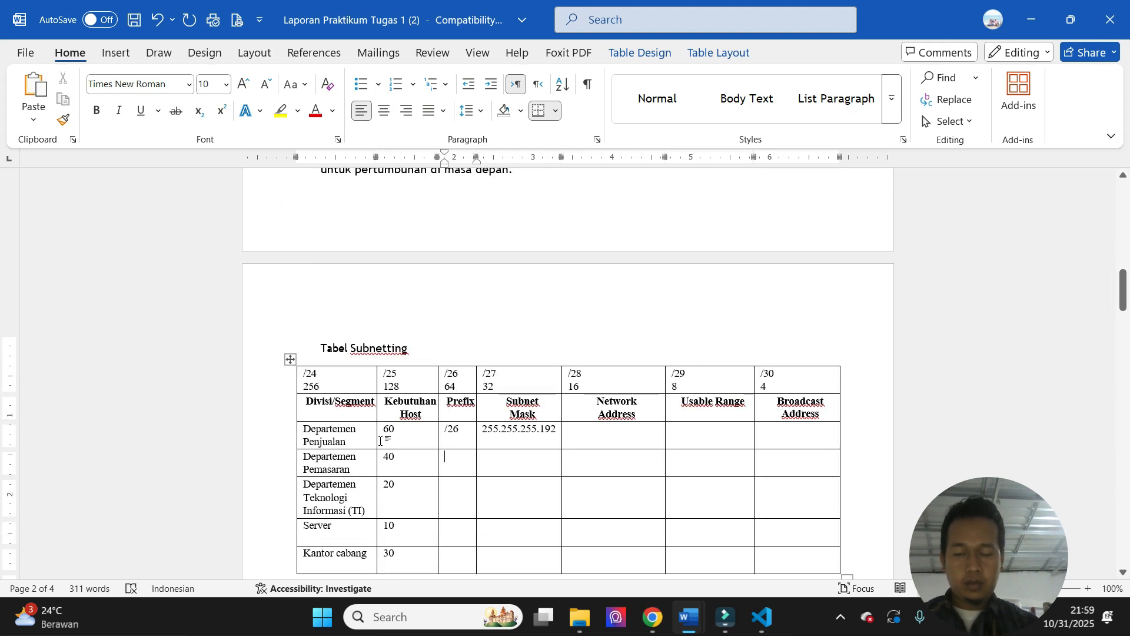
text(/2)
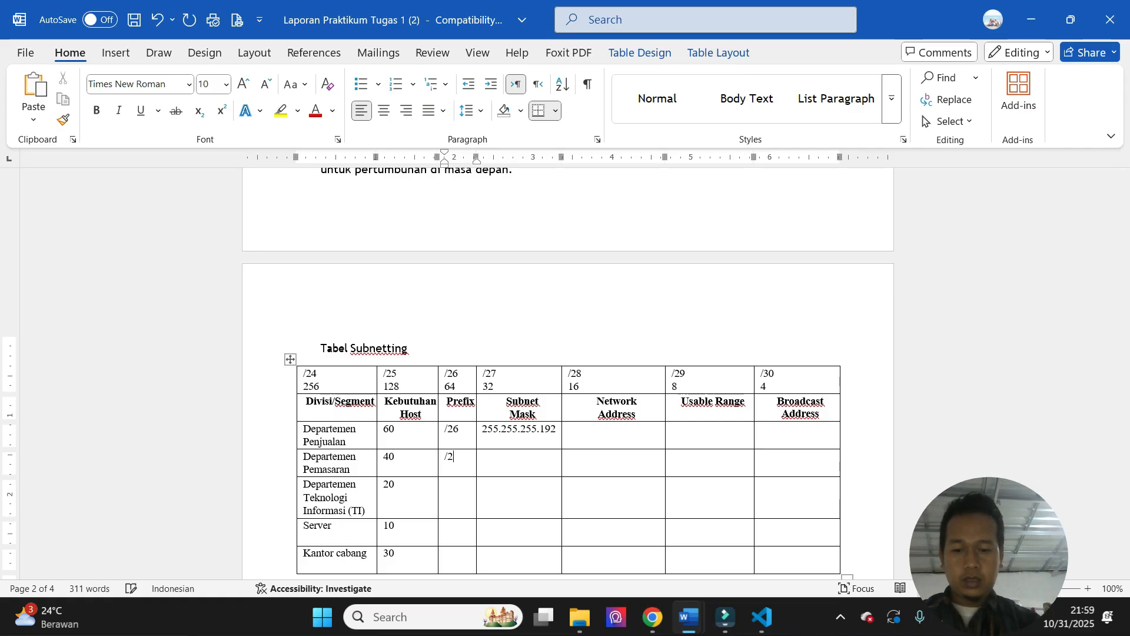
text(6)
key(Tab)
text(255)
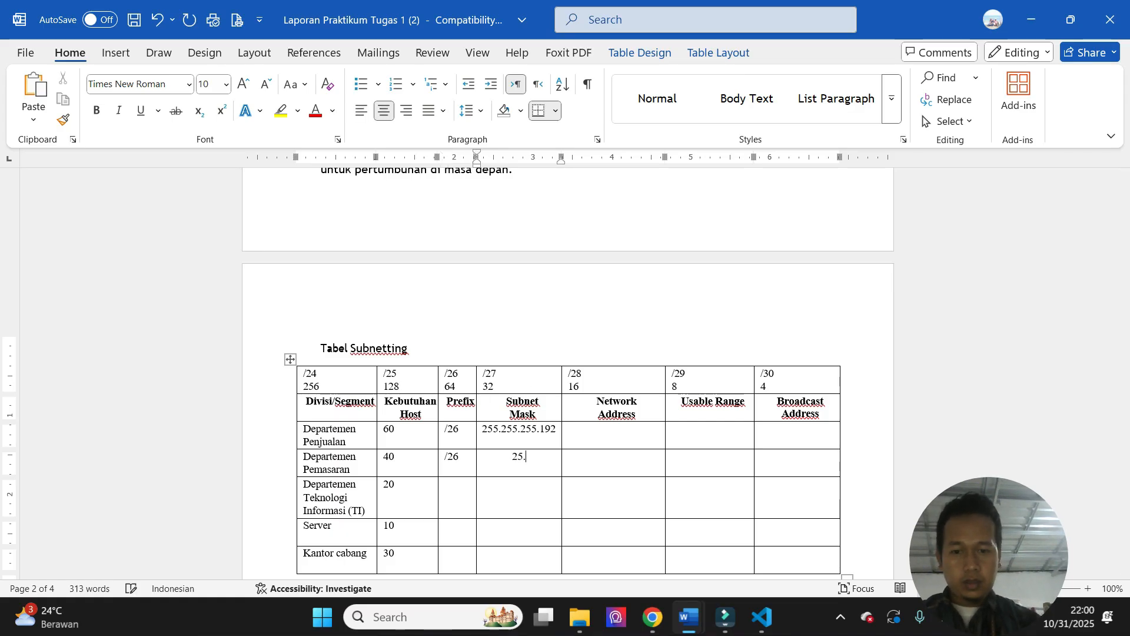
text(.255.2)
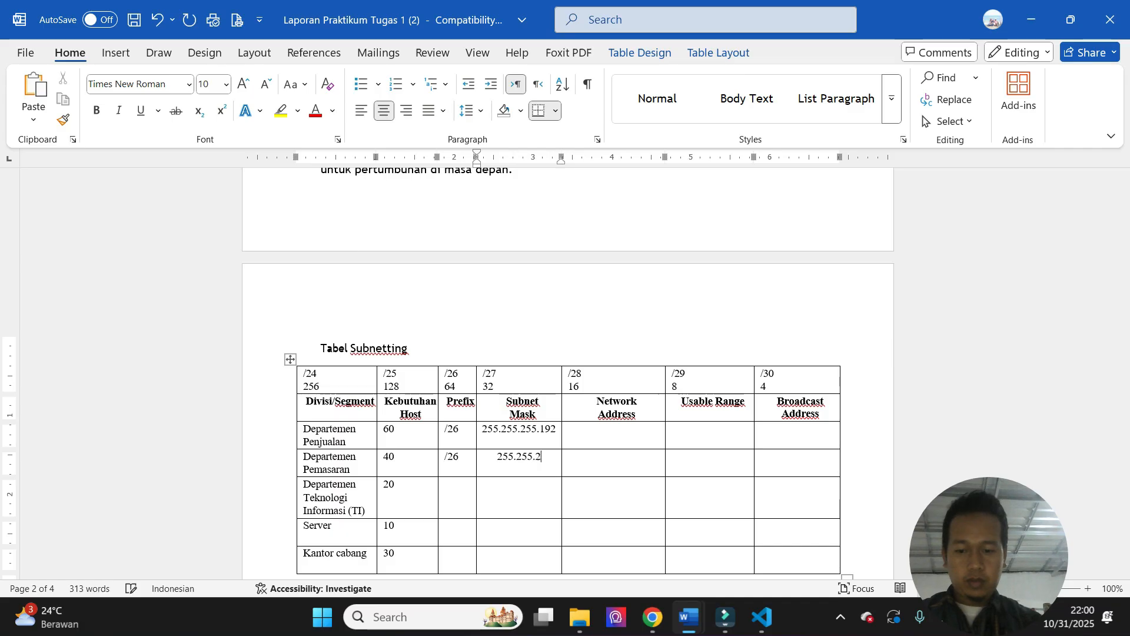
text(55.192)
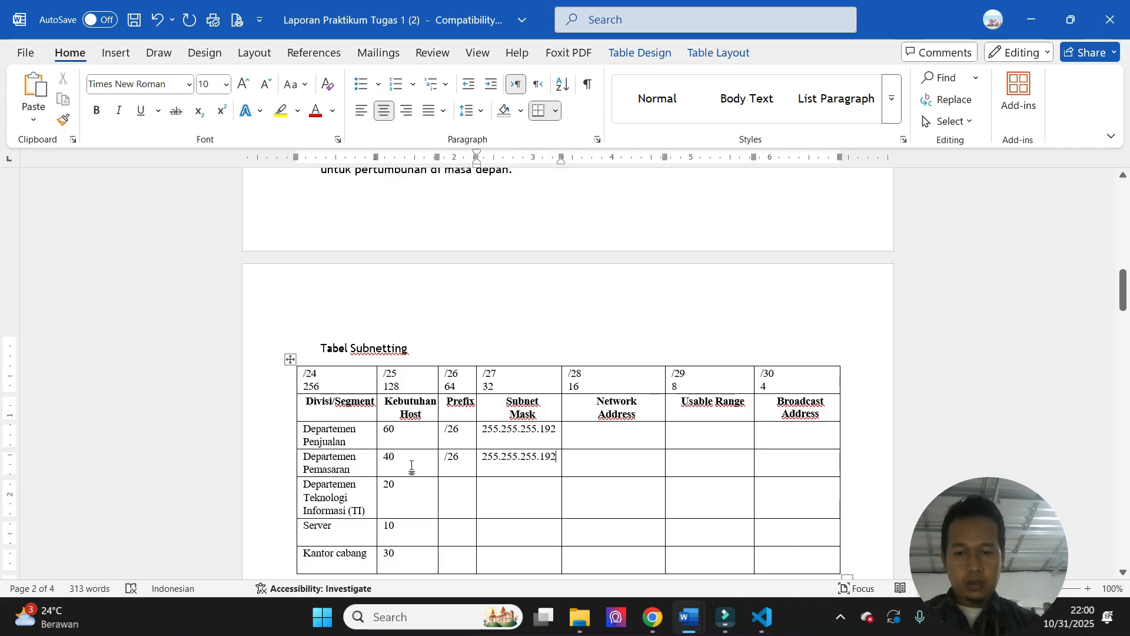
- Enter prefix /27 and subnet mask 255.255.255.224 for Departemen Teknologi Informasi (TI) in the Tabel Subnetting
click(447, 497)
text(/)
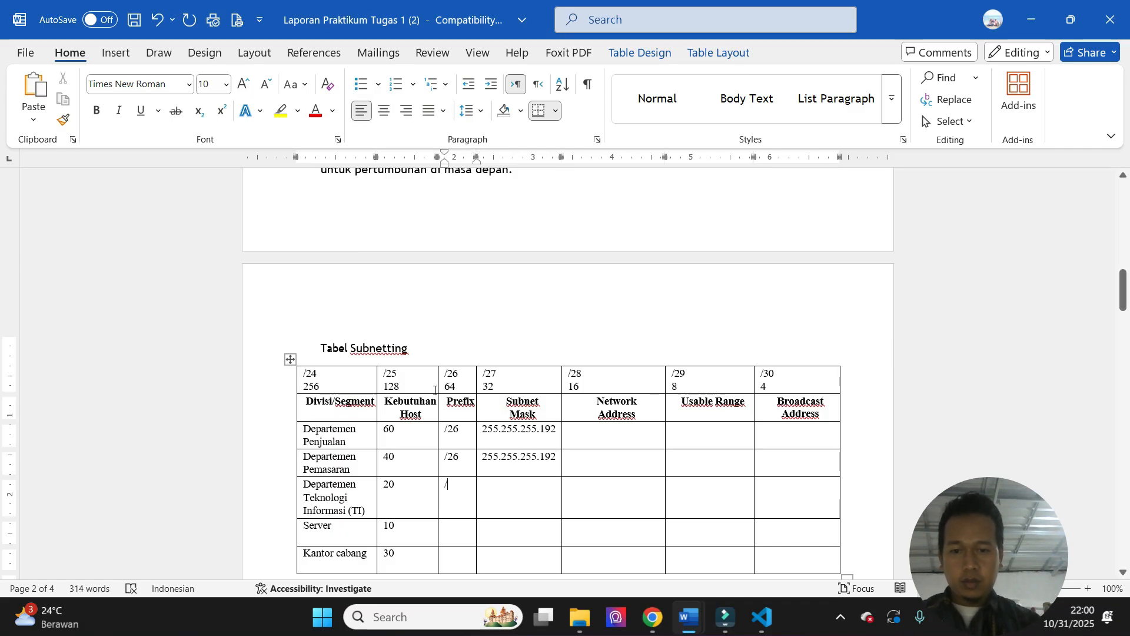
text(27)
key(Tab)
text(25)
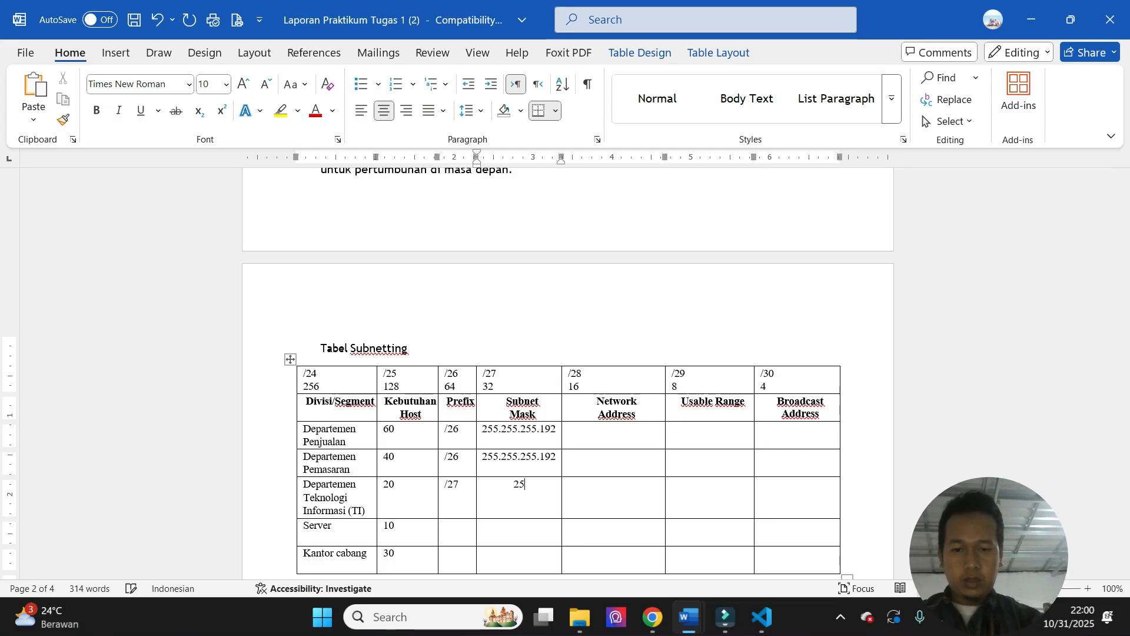
text(5.255.255)
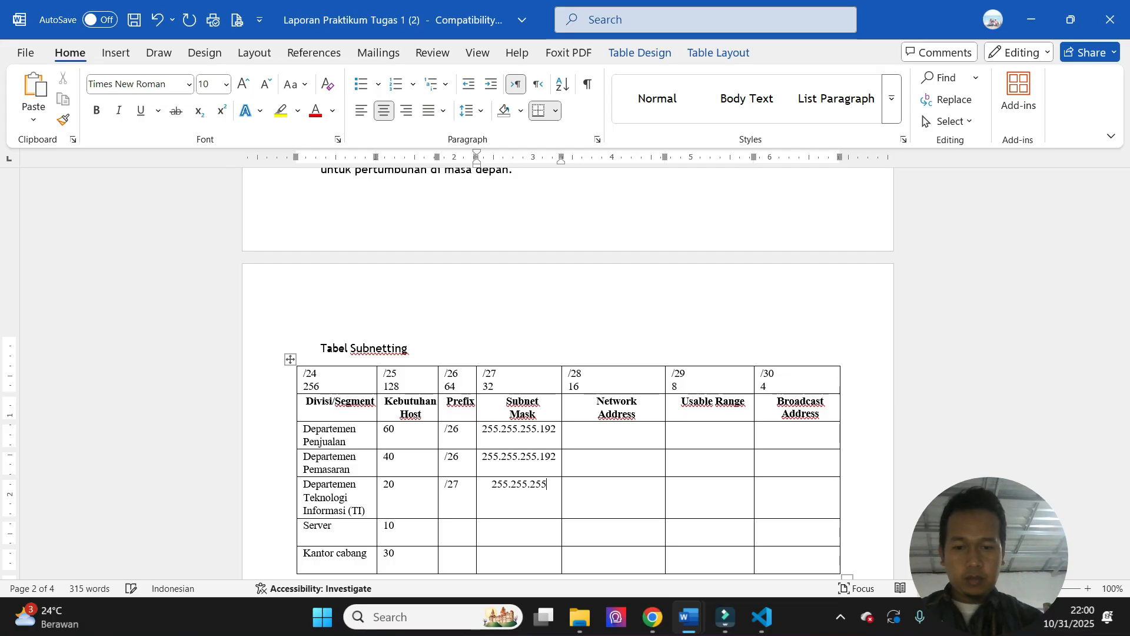
mouse_move(1123, 289)
mouse_down()
mouse_move(1124, 436)
mouse_move(1125, 256)
mouse_move(1124, 285)
mouse_up()
text(224)
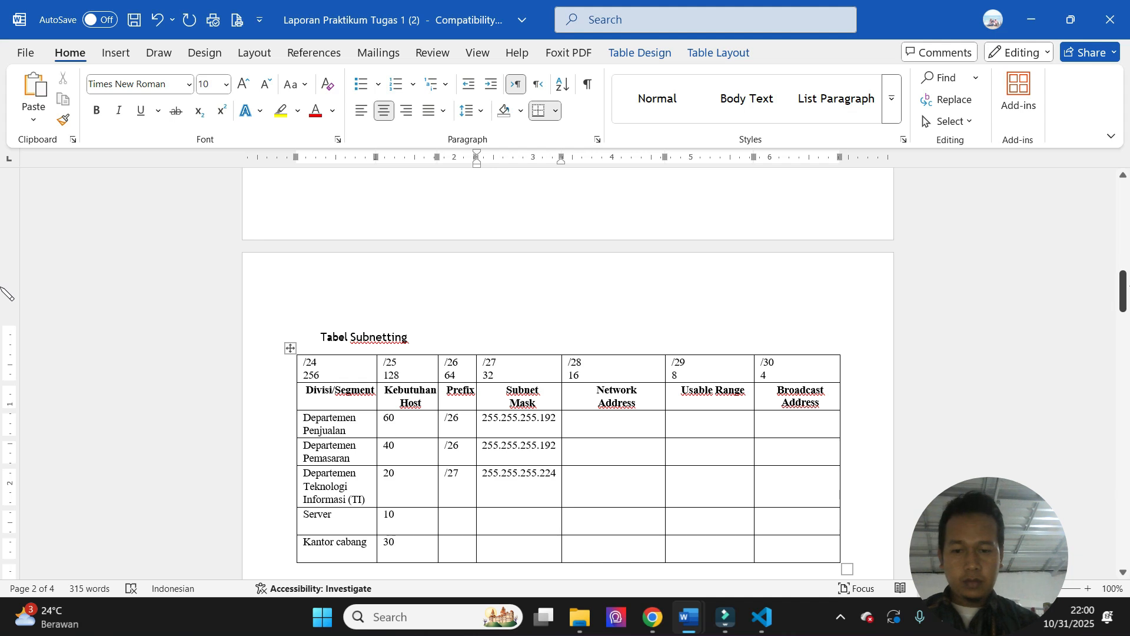
- Enter prefix /28 and subnet mask 255.255.255.240 in the Server row
key(Left)
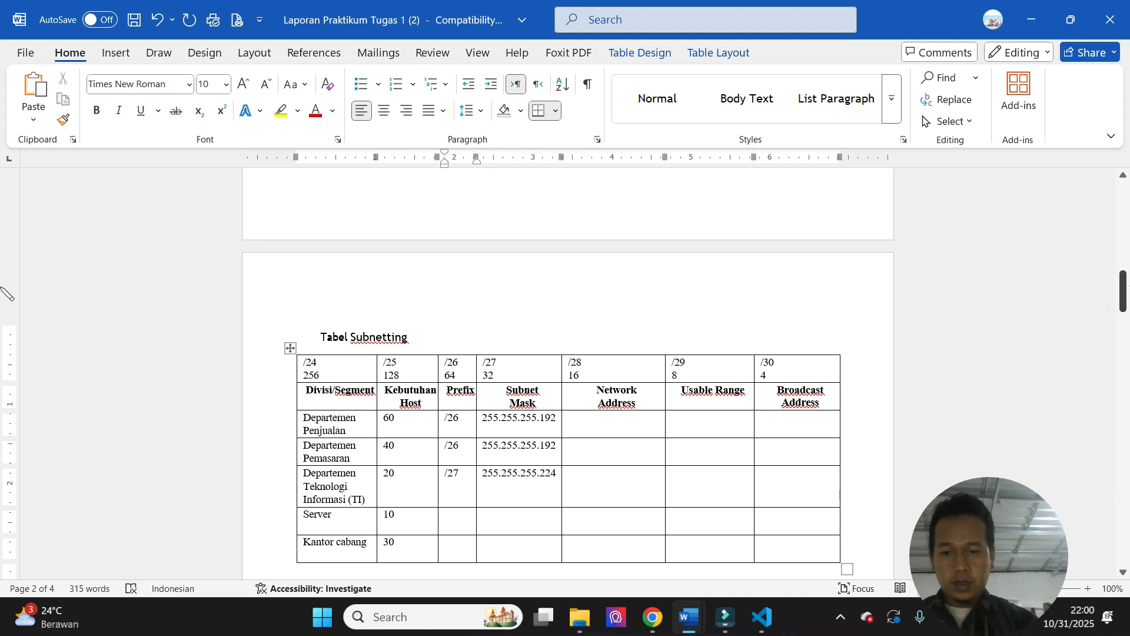
text(/28)
key(Tab)
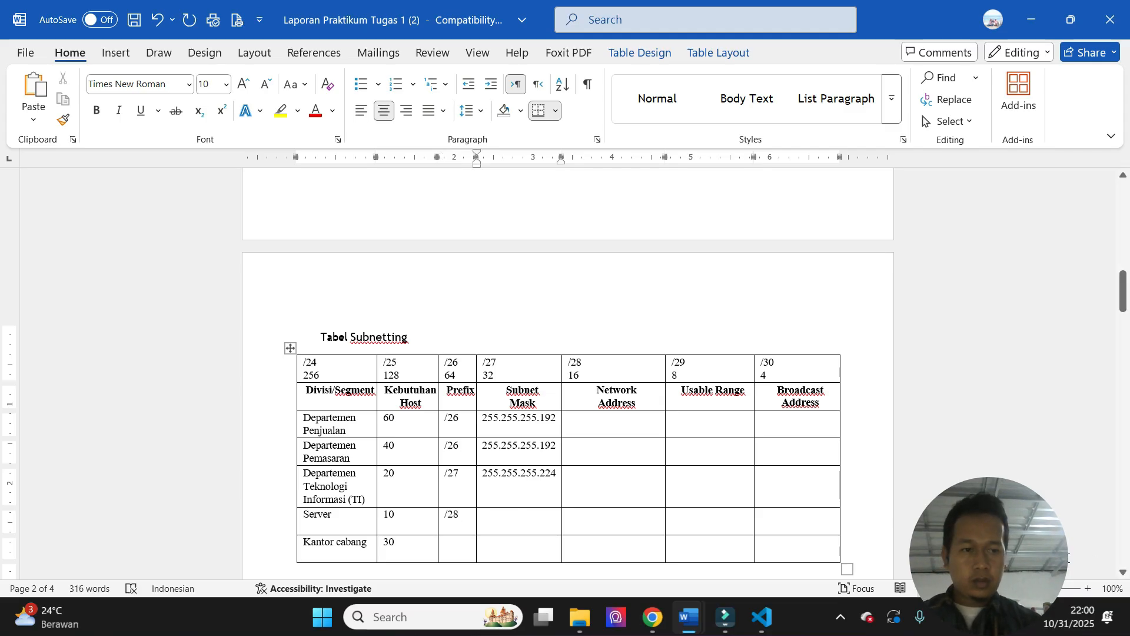
text(255)
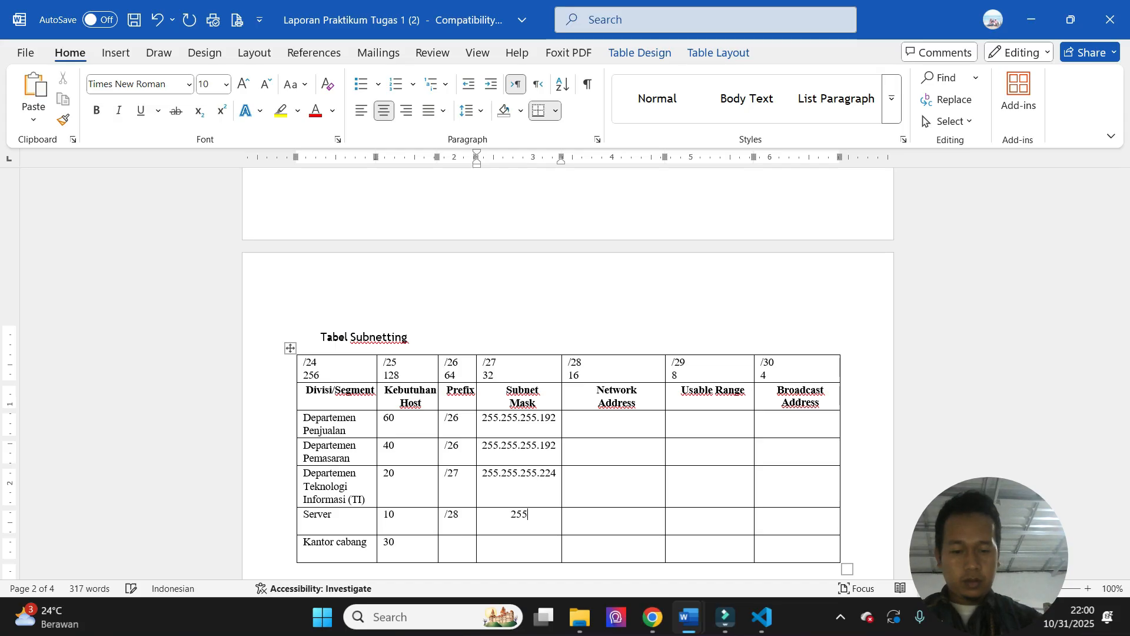
text(.255.255.)
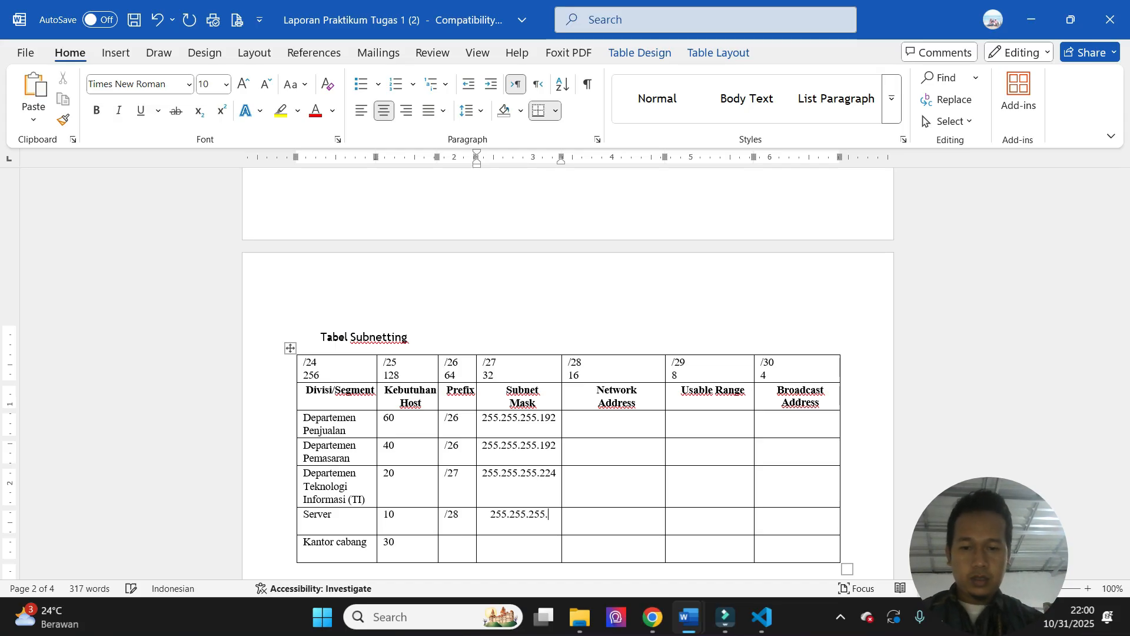
text(240)
- Enter prefix /26 and subnet mask 255.255.255.192 in the Kantor cabang row
mouse_move(1125, 289)
mouse_down()
mouse_move(1125, 417)
mouse_move(1124, 301)
mouse_up()
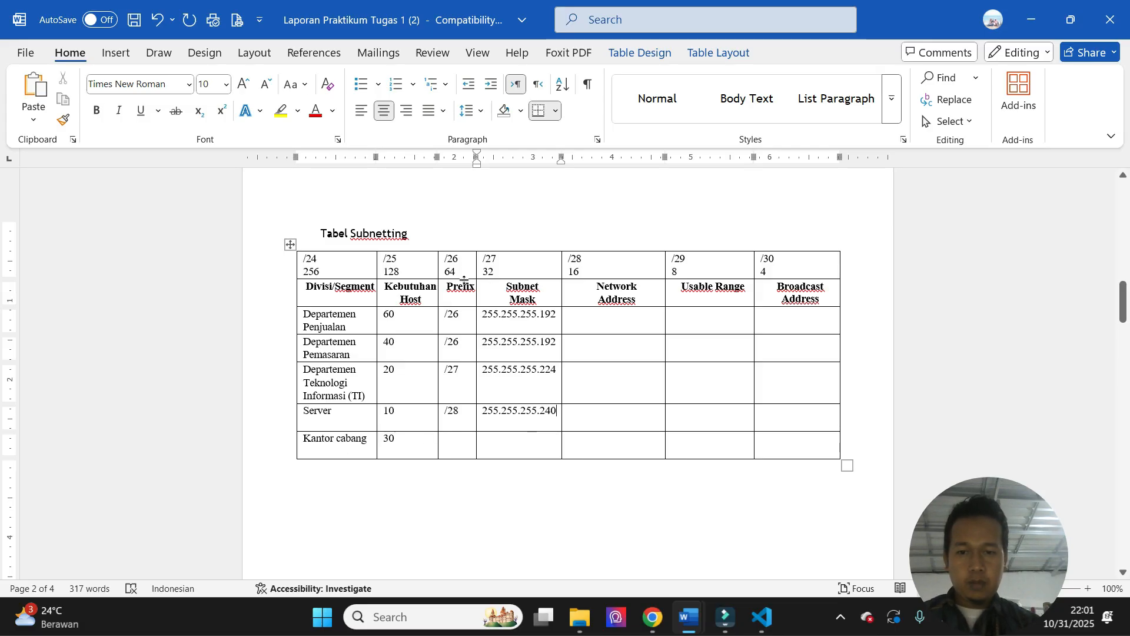
click(462, 443)
text(/26)
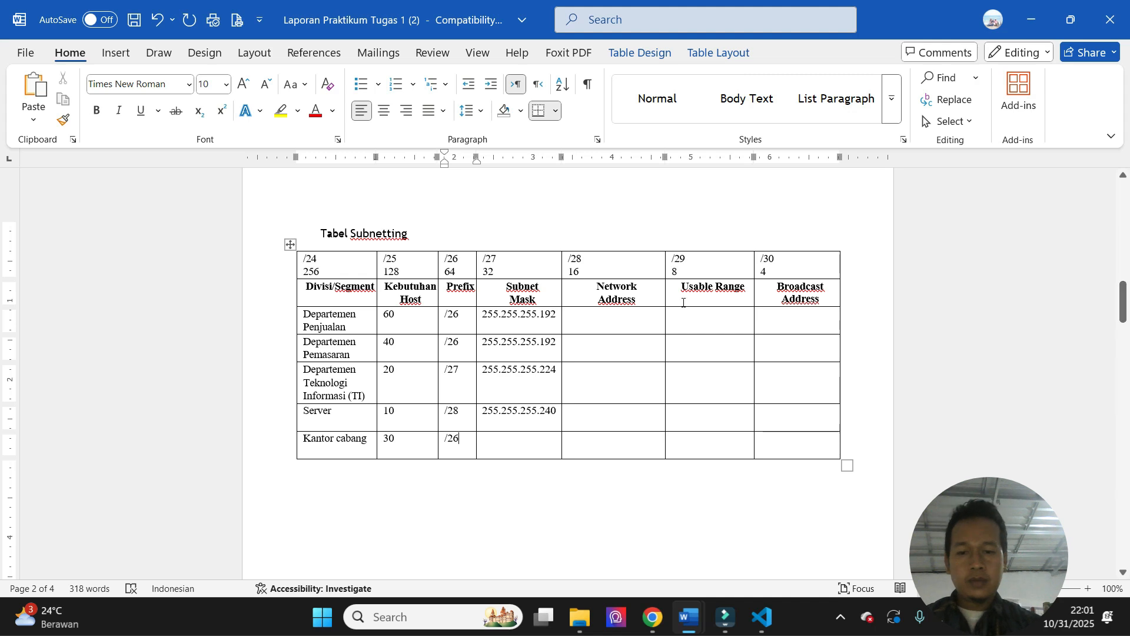
click(497, 449)
text(25)
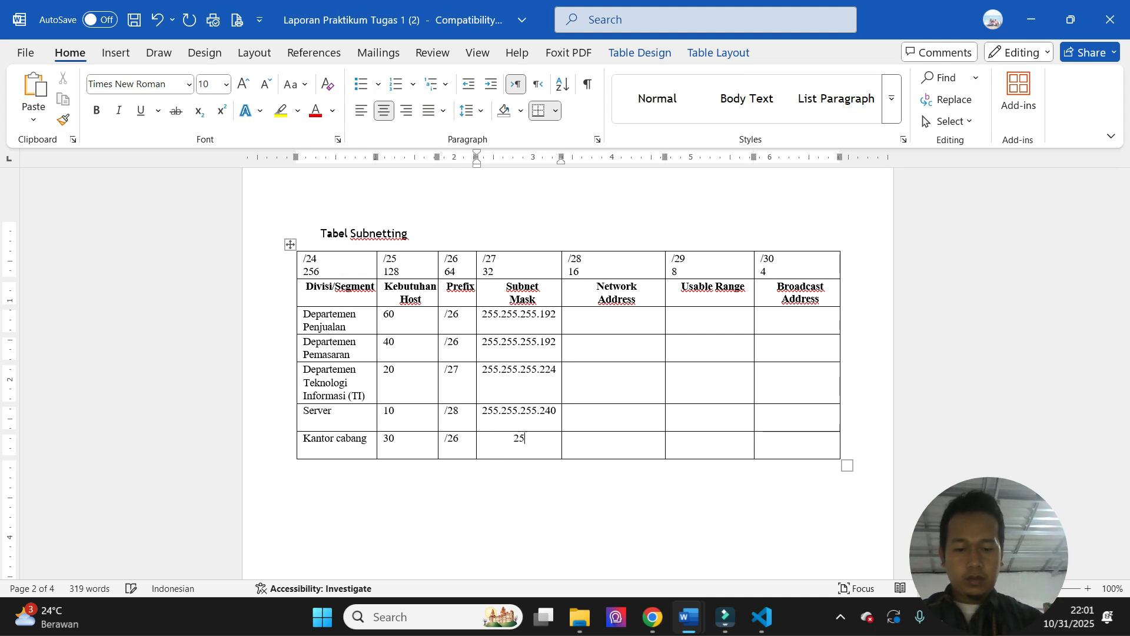
text(5.255.255.255.192)
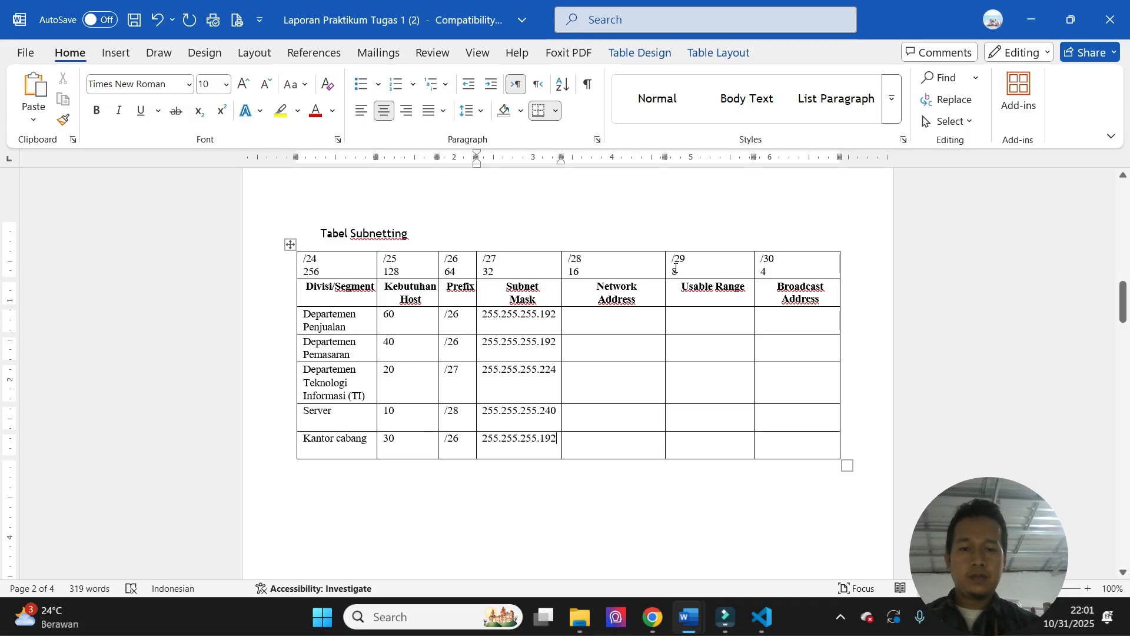
- Enter network address 192.168.10.0 for Departemen Penjualan and 192.168.10.64 for Departemen Pemasaran
click(617, 319)
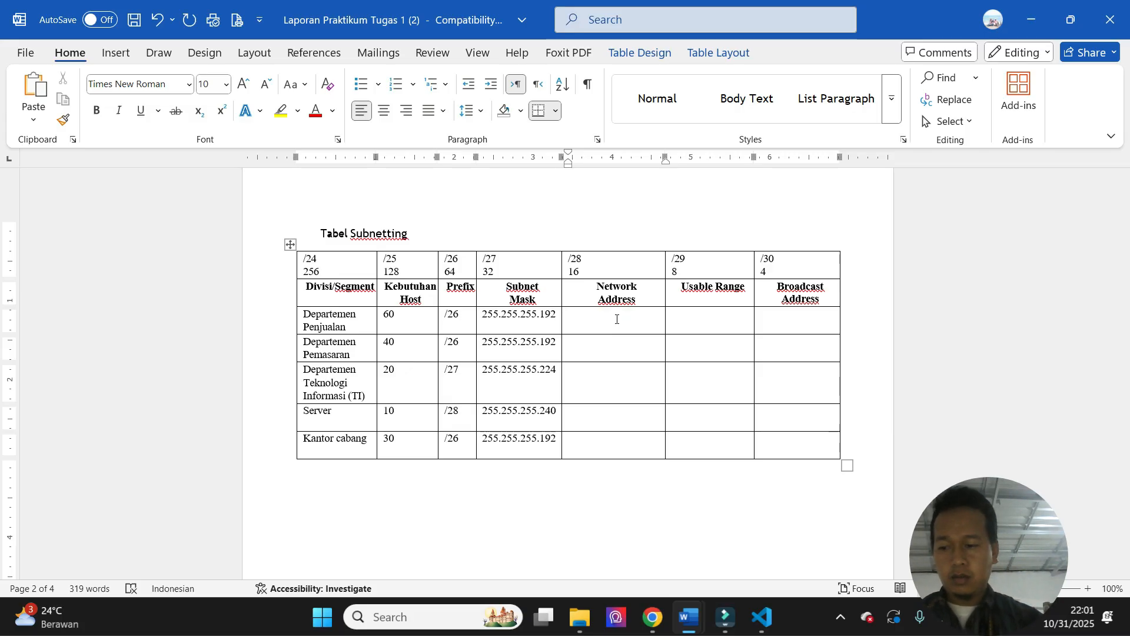
key(alt)
key(alt)
mouse_move(1129, 306)
mouse_down()
mouse_move(1129, 457)
mouse_move(1128, 282)
mouse_move(1129, 302)
mouse_up()
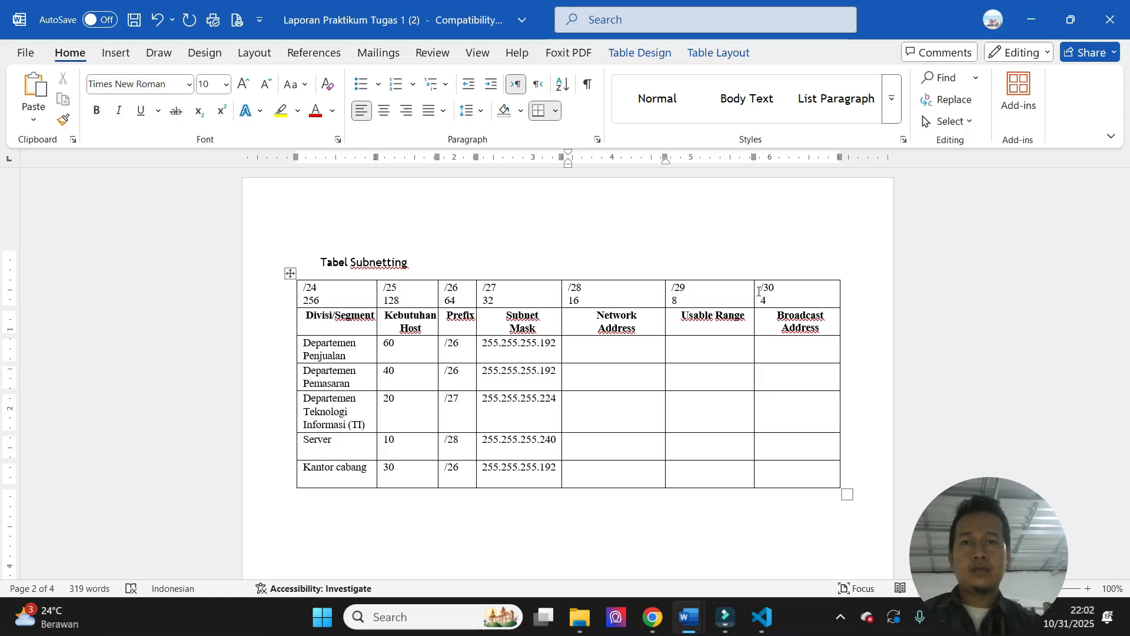
click(653, 338)
text(192.168.10.0)
key(Down)
text(192.168.10.)
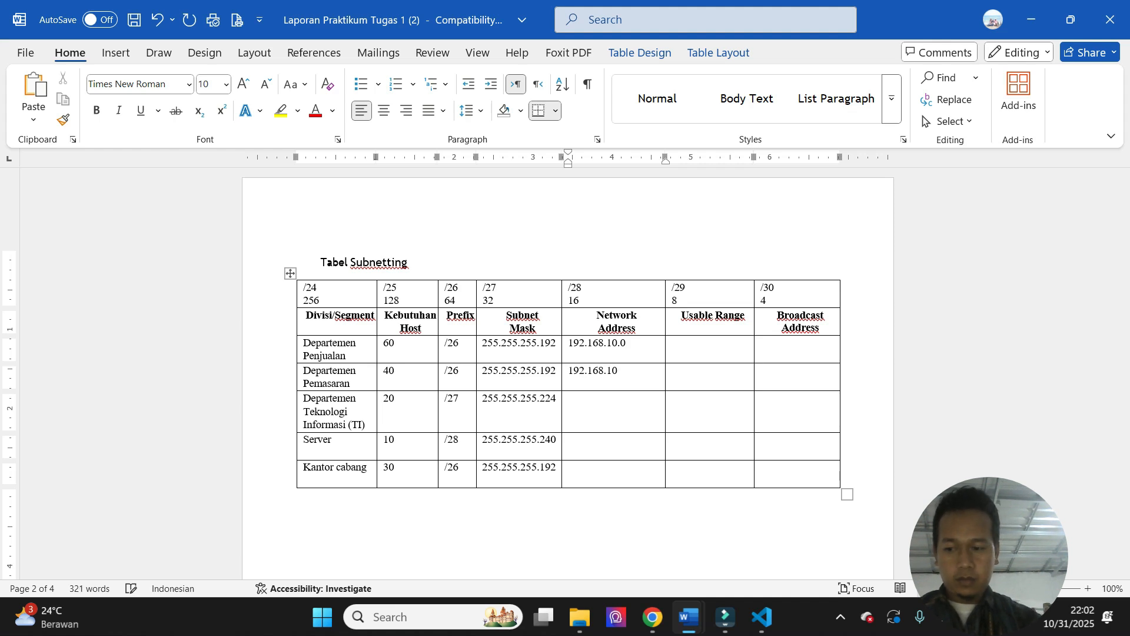
text(64)
- Enter network addresses 192.168.10.128 for Departemen Teknologi Informasi (TI), 192.168.10.160 for Server and 192.168.10.192 for Kantor cabang
key(Down)
text(192.1)
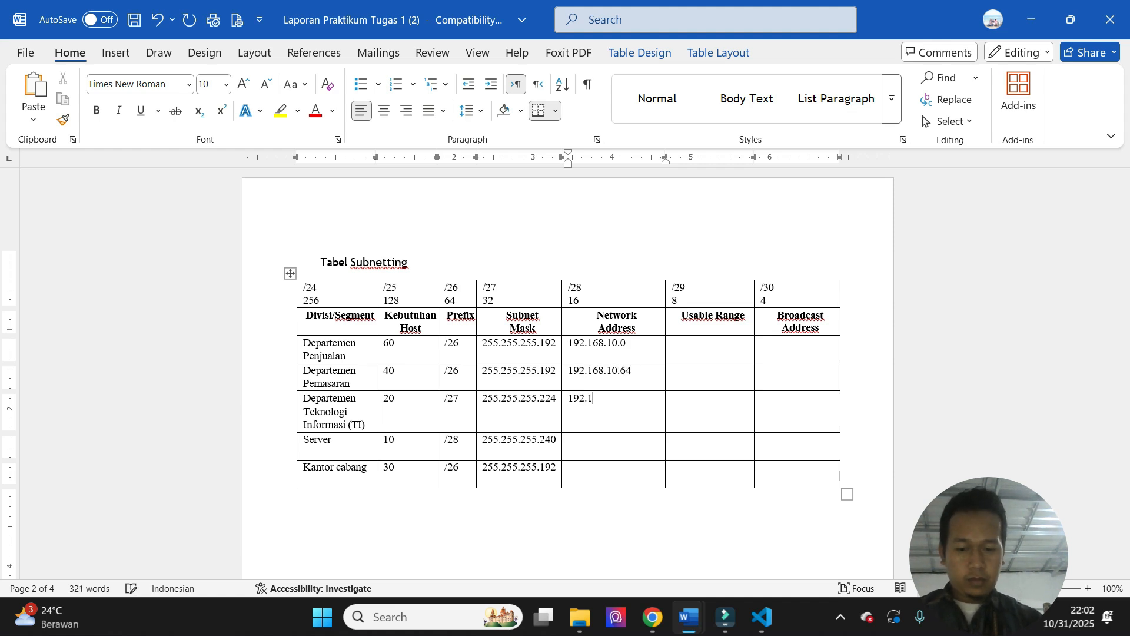
text(68.10.)
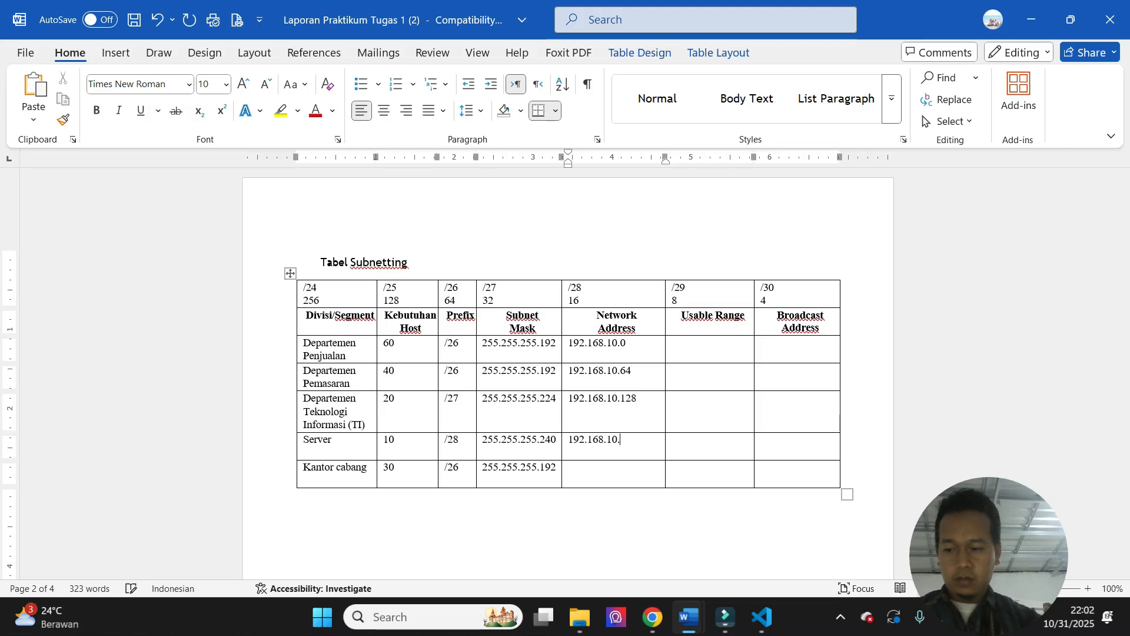
text(128192.168.10.160)
key(Down)
text(192.1)
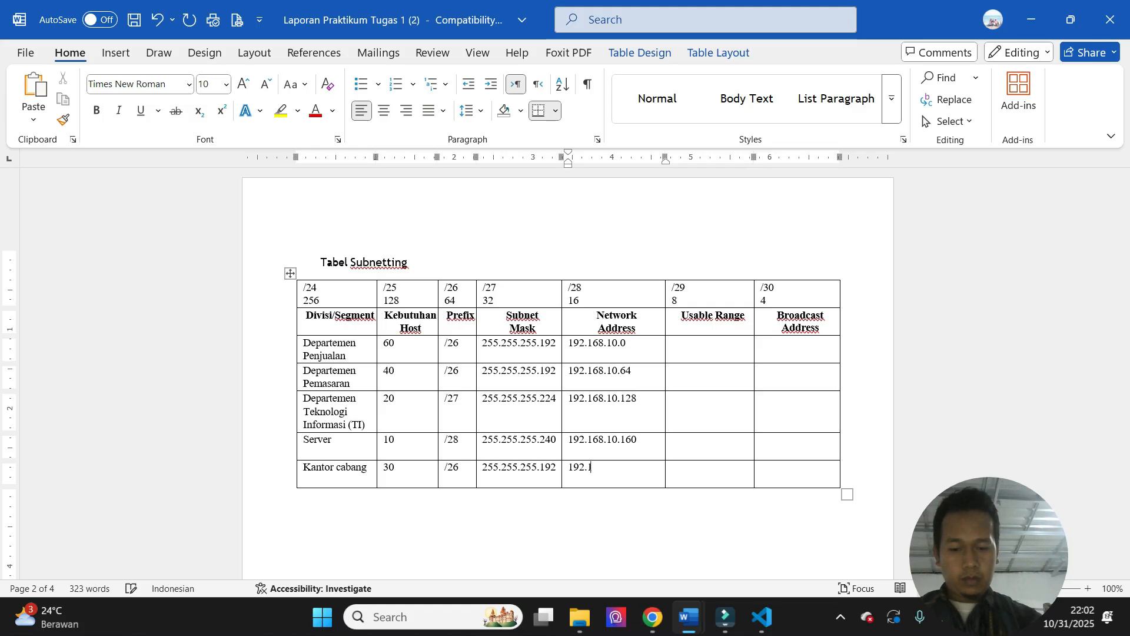
text(68.10.192)
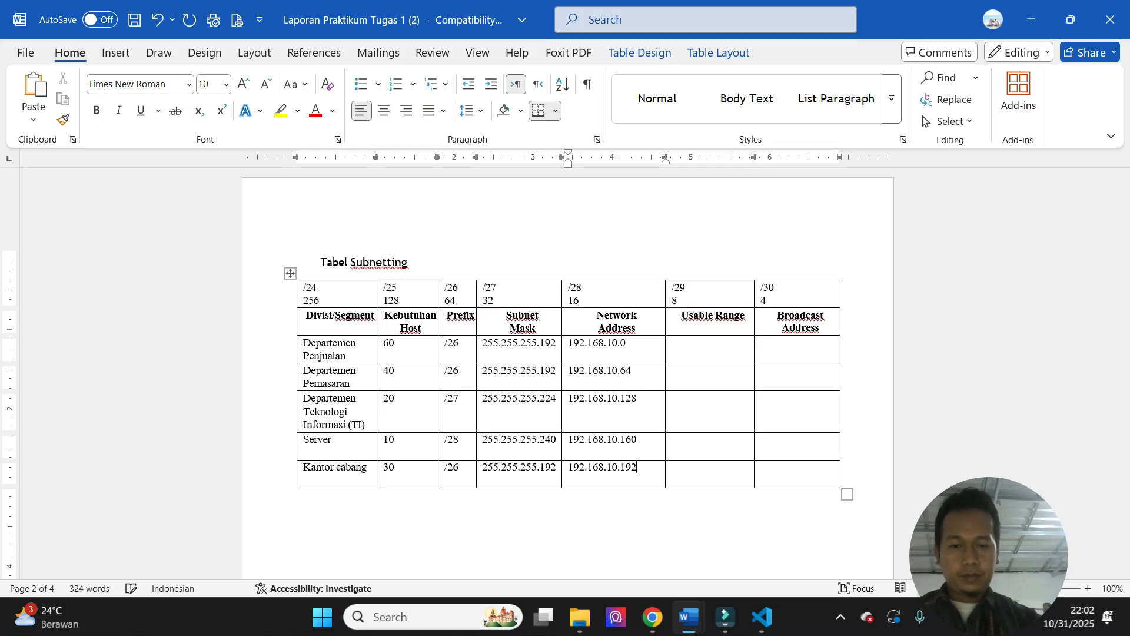
- Enter the usable range 192.168.10.1 – 192.168.10.62 for Departemen Penjualan
click(702, 346)
text(1)
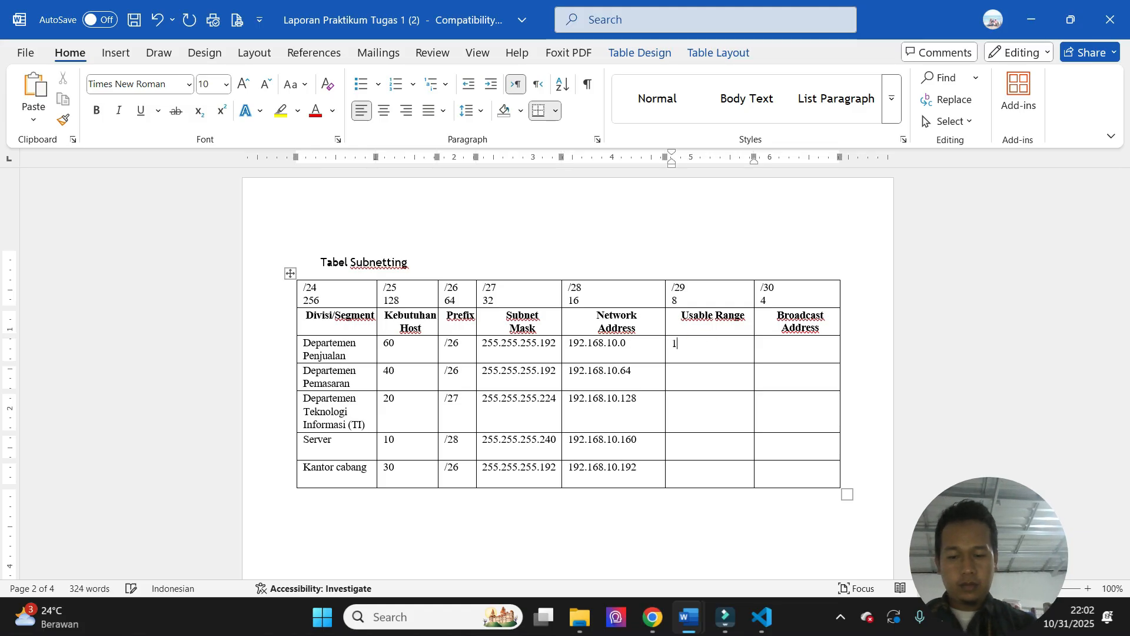
text(92.168.10.1/)
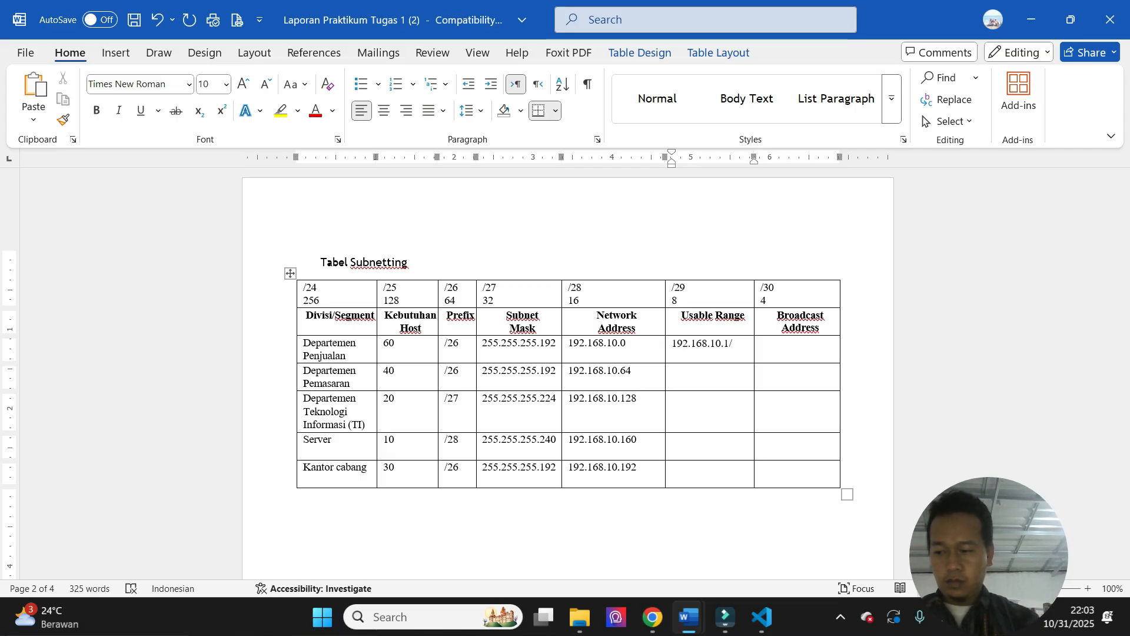
text( - )
text(192.168.10.)
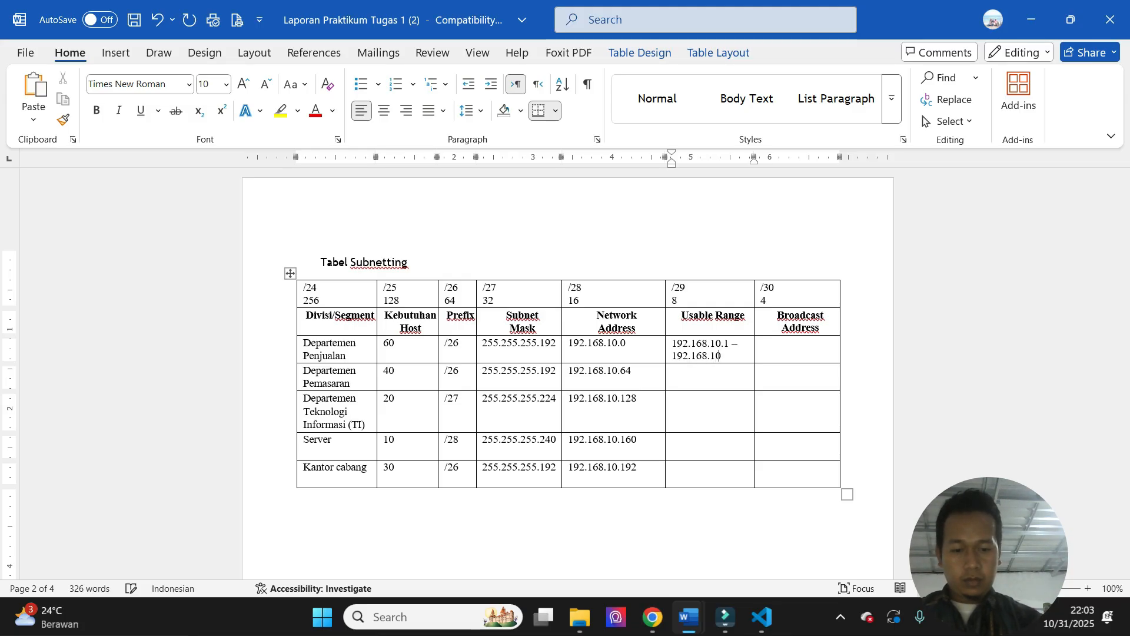
text(62)
- Enter the usable range 192.168.10.65 – 192.168.10.126 for Departemen Pemasaran
key(Down)
text(192.168)
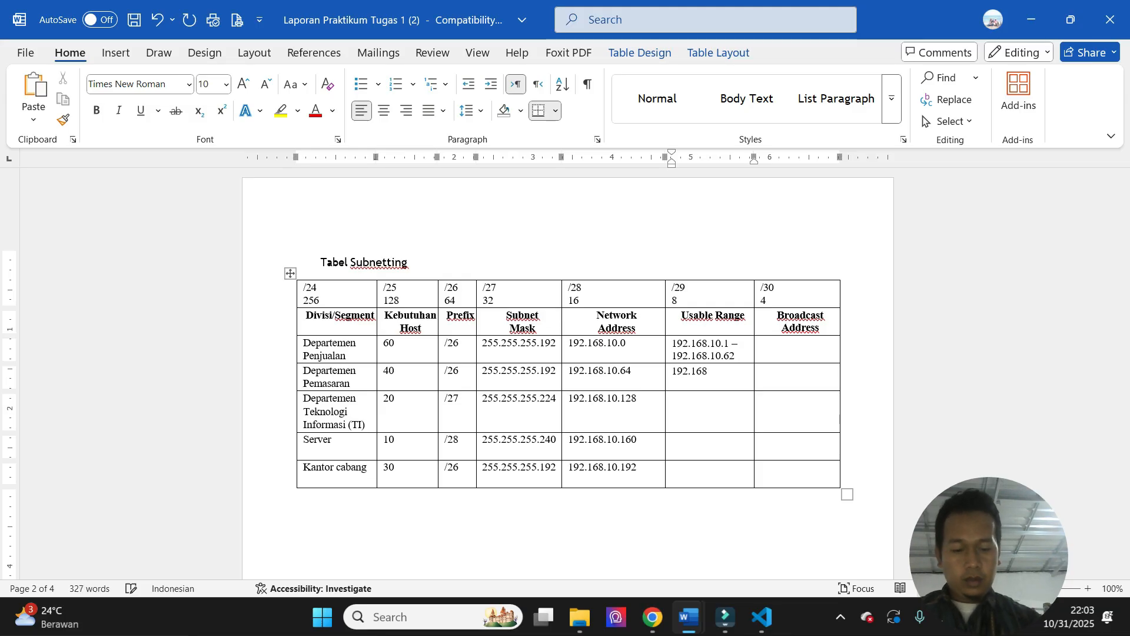
text(.10.65 -)
text( 192.168.10)
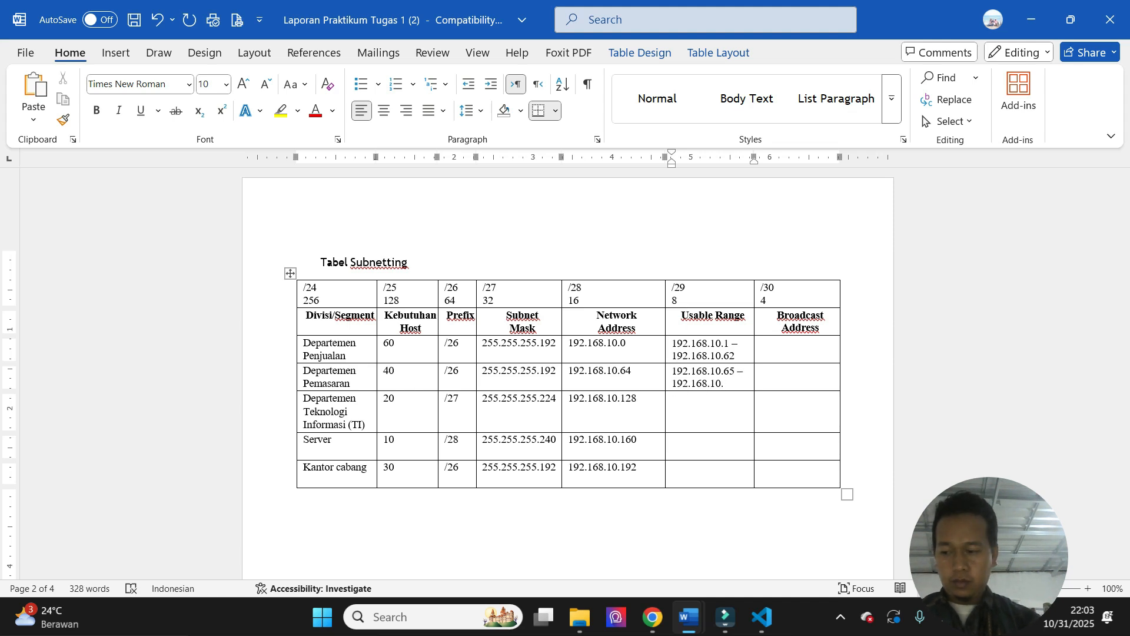
text(.126)
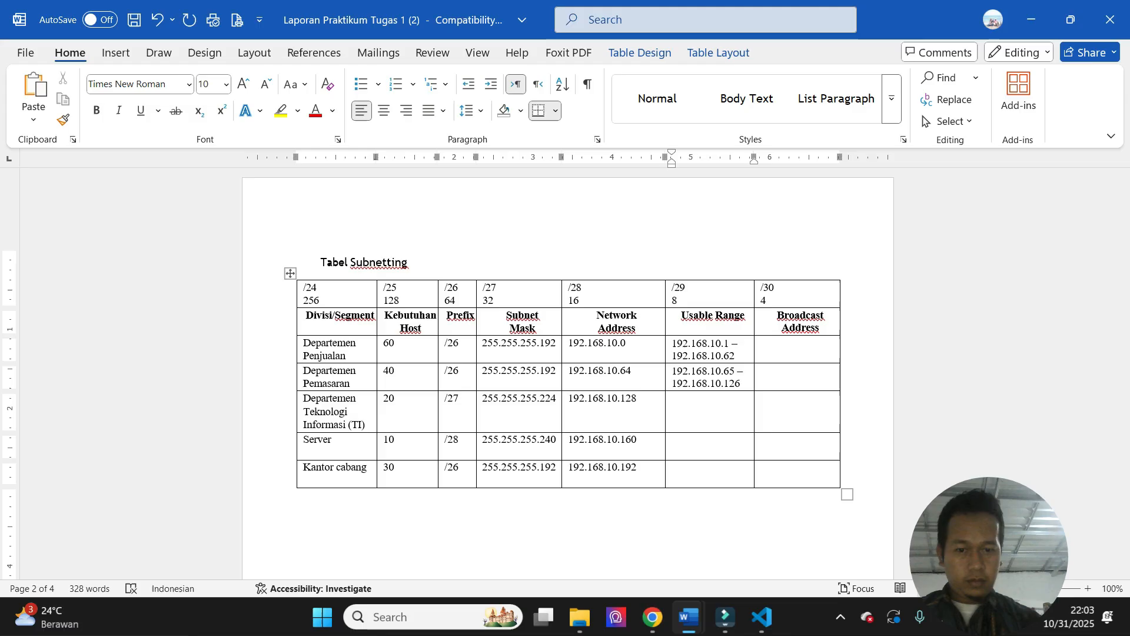
- Enter the usable range 192.168.10.129 – 192.168.10.158 for Departemen Teknologi Informasi (TI)
key(Down)
text(192.168.)
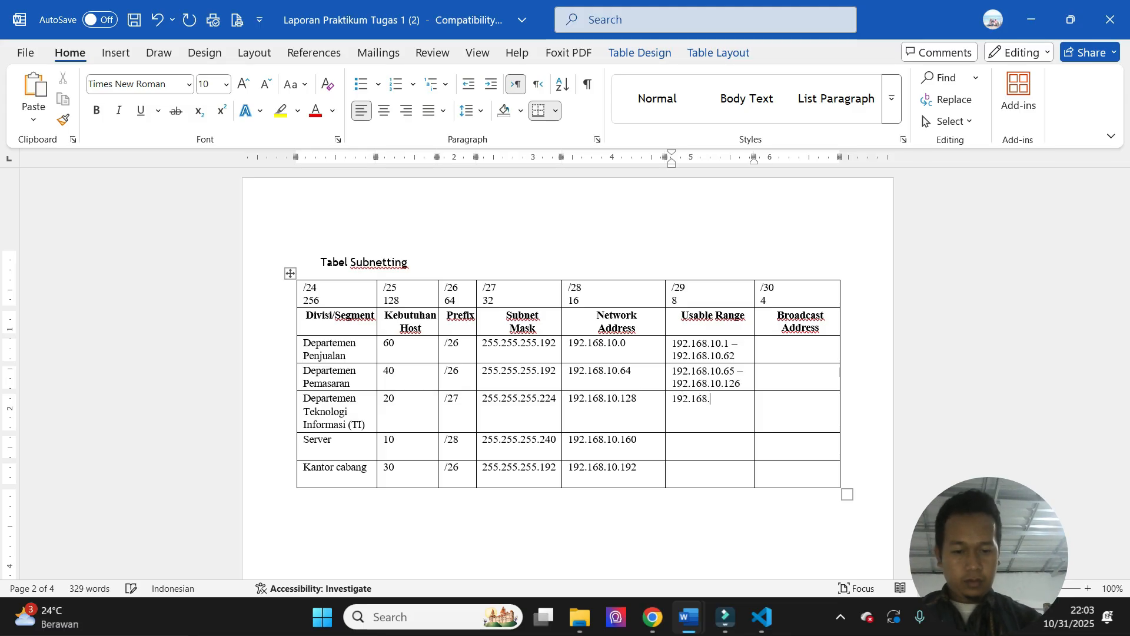
text(10.129 - 192.168.10.)
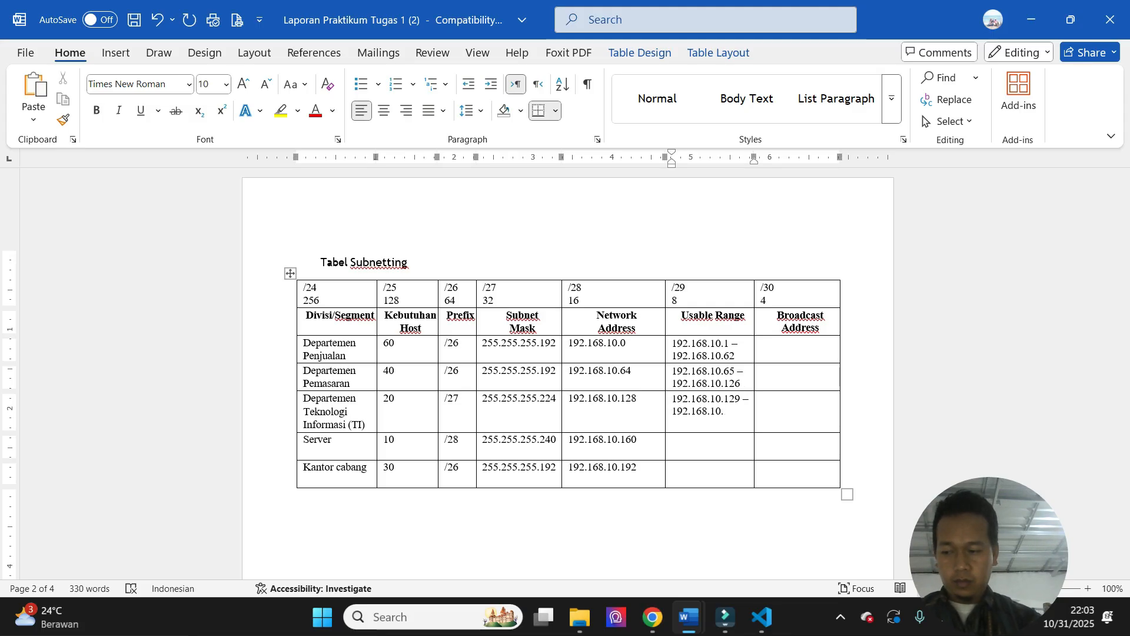
text(158)
- Enter the usable range 192.168.10.161 – 192.168.10.190 in the Server row
key(Down)
text(192.168.10)
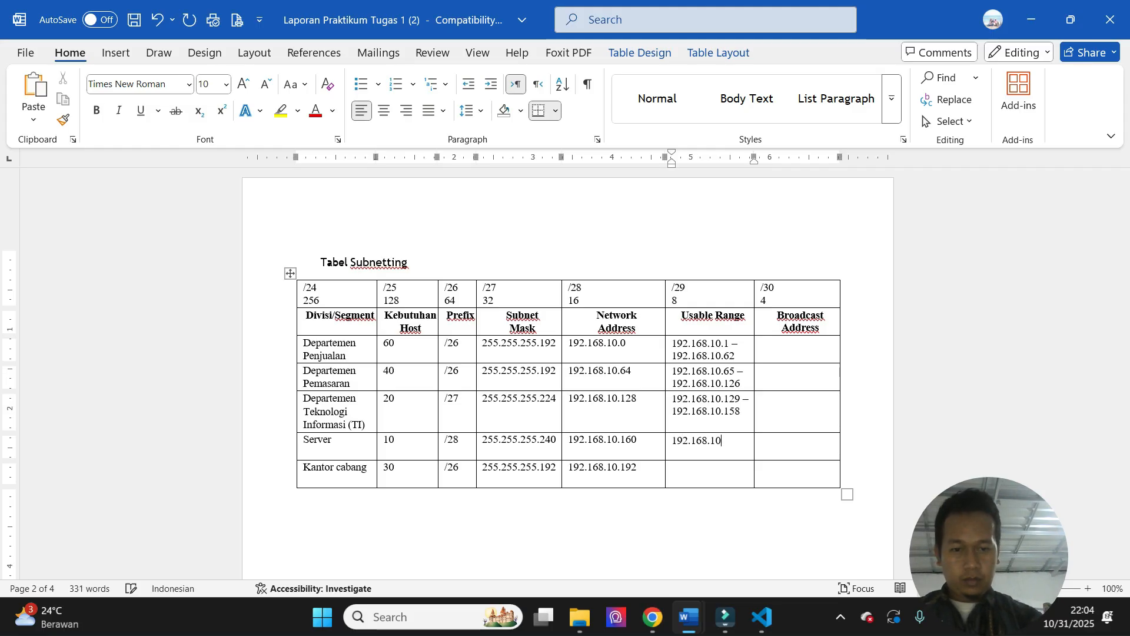
text(.161 )
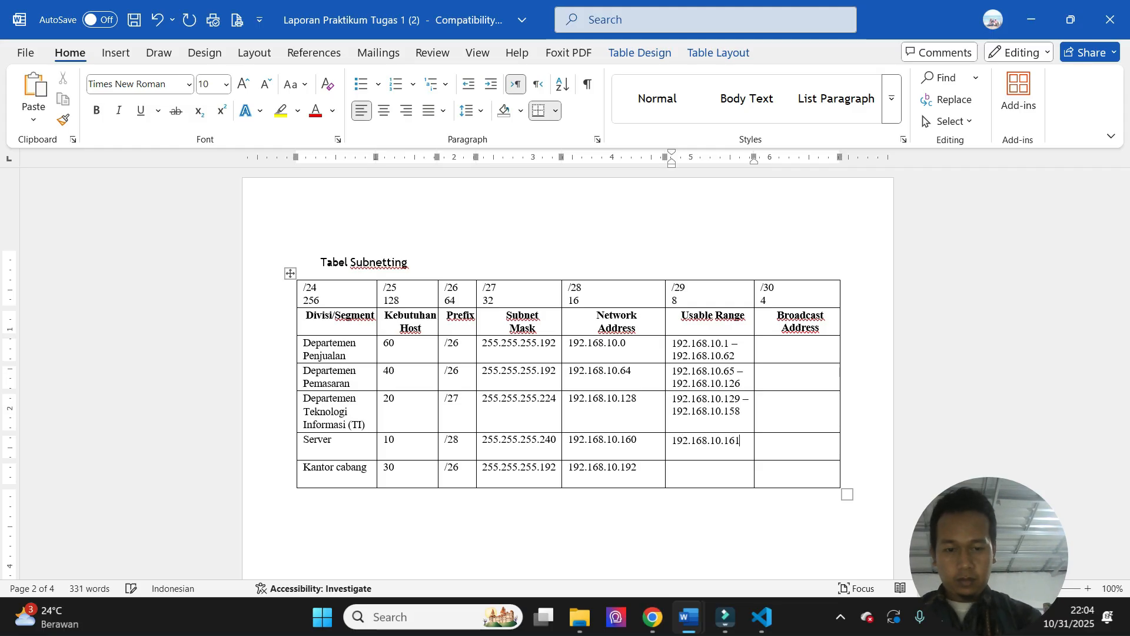
text(- 192.168.10)
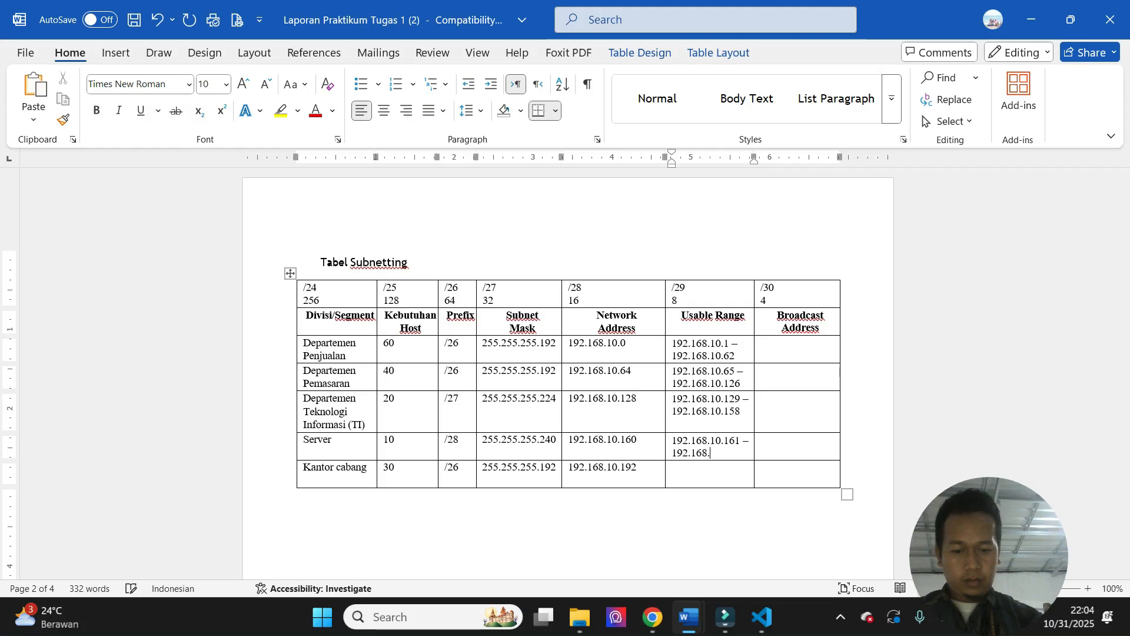
text(.190)
- Enter the usable range 192.168.10.193 – 192.168.10.254 in the Kantor cabang row
key(Down)
text(192.168.10.)
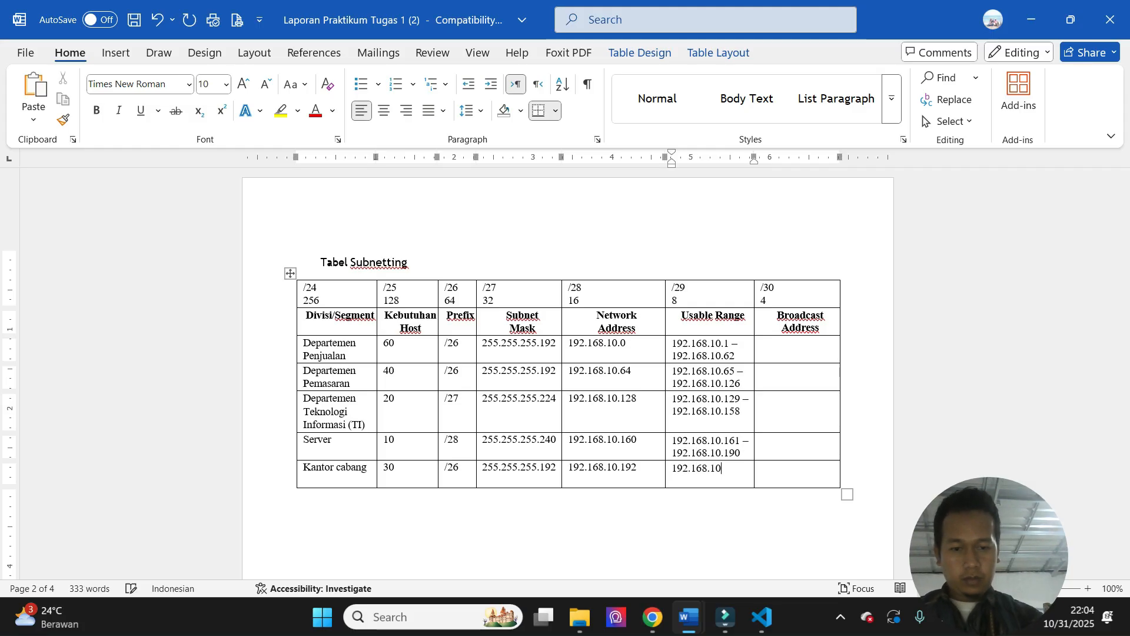
text(1)
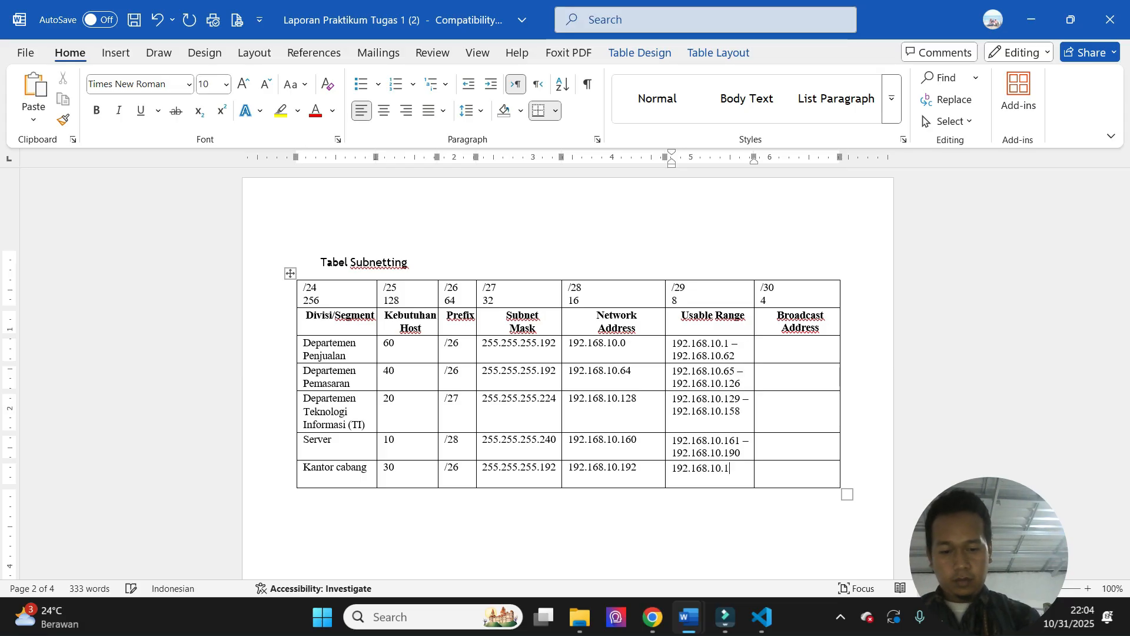
text(93 - 192.168.10)
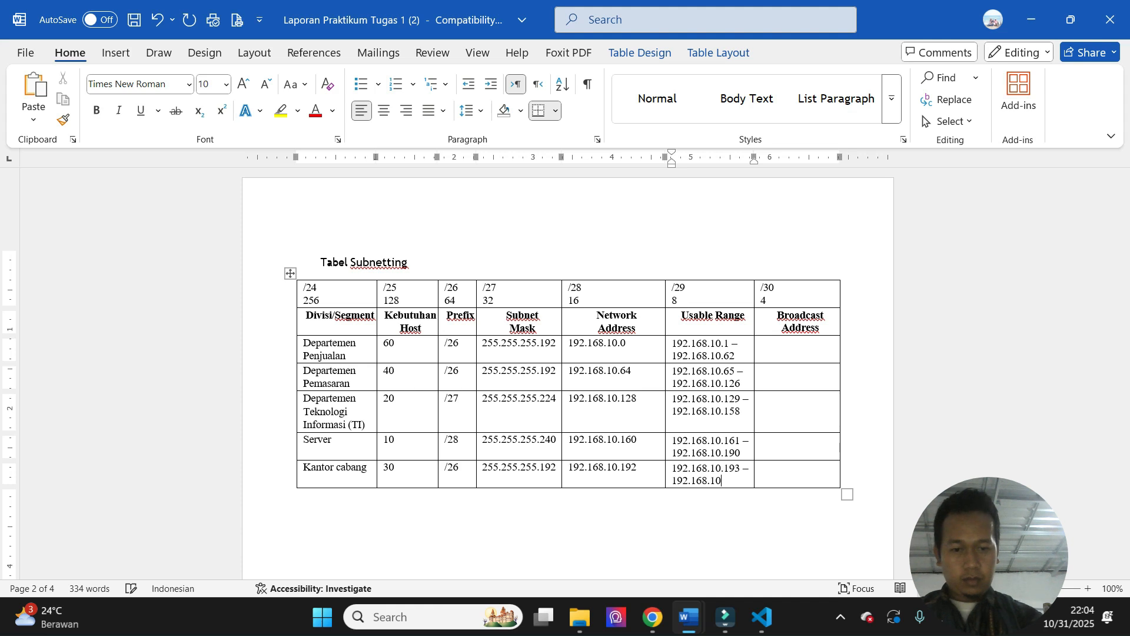
text(.254)
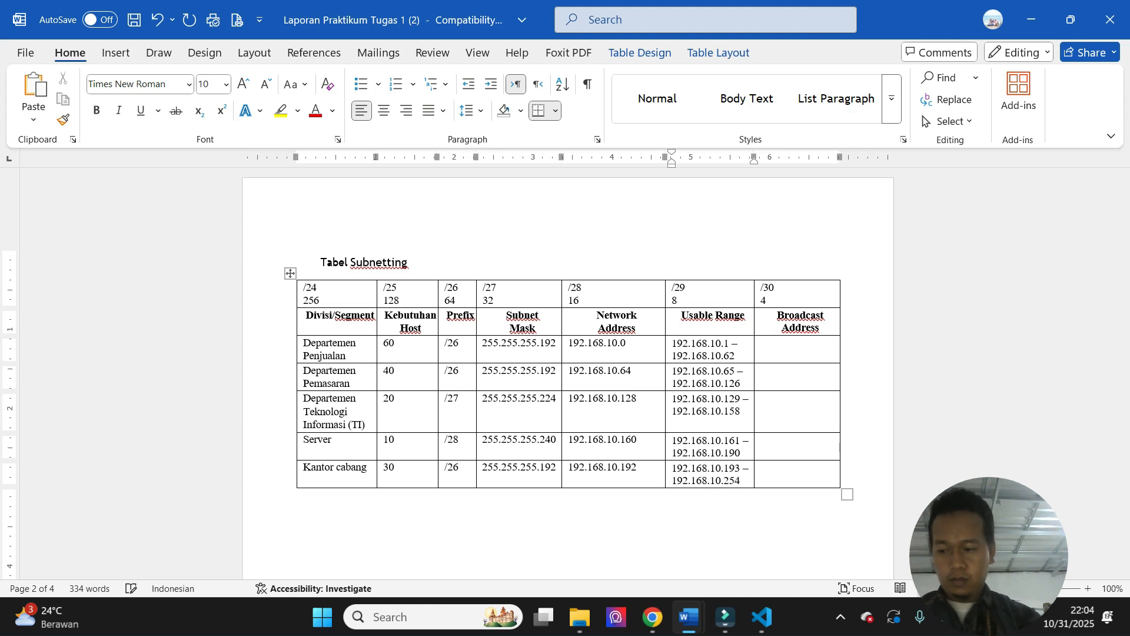
- Enter the broadcast address 102.168.10.63 for Departemen Penjualan in the subnetting table
click(795, 347)
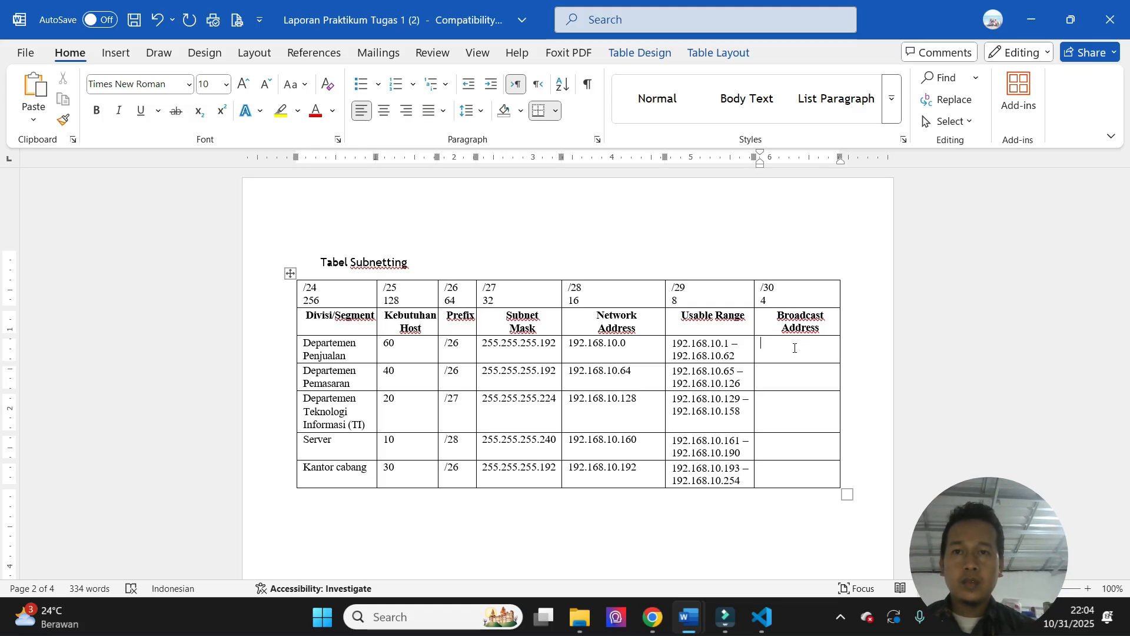
text(102.168)
text(.10.63)
text(192.168.10)
text(.)
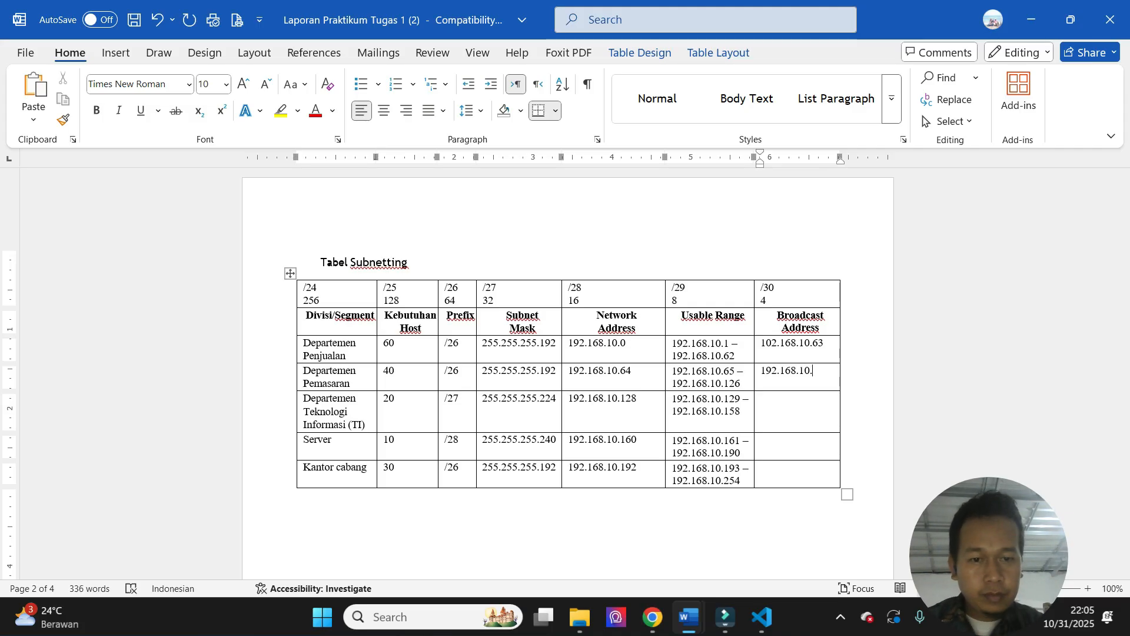
text(66)
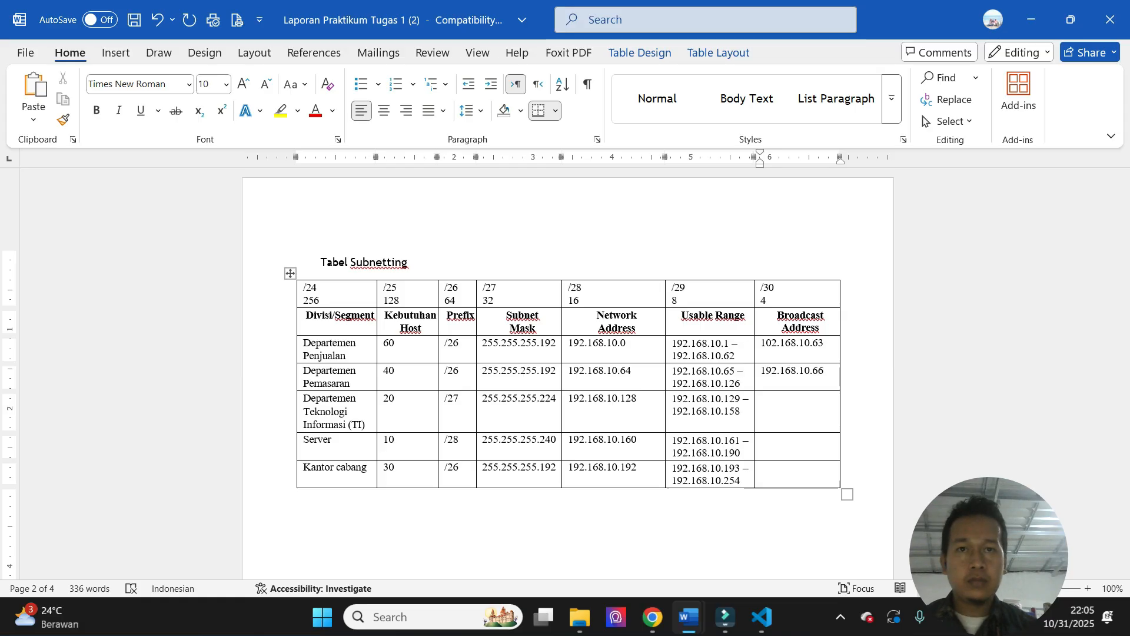
- Enter the broadcast address 192.168.10.127 for Departemen Pemasaran
key(BackSpace)
key(BackSpace)
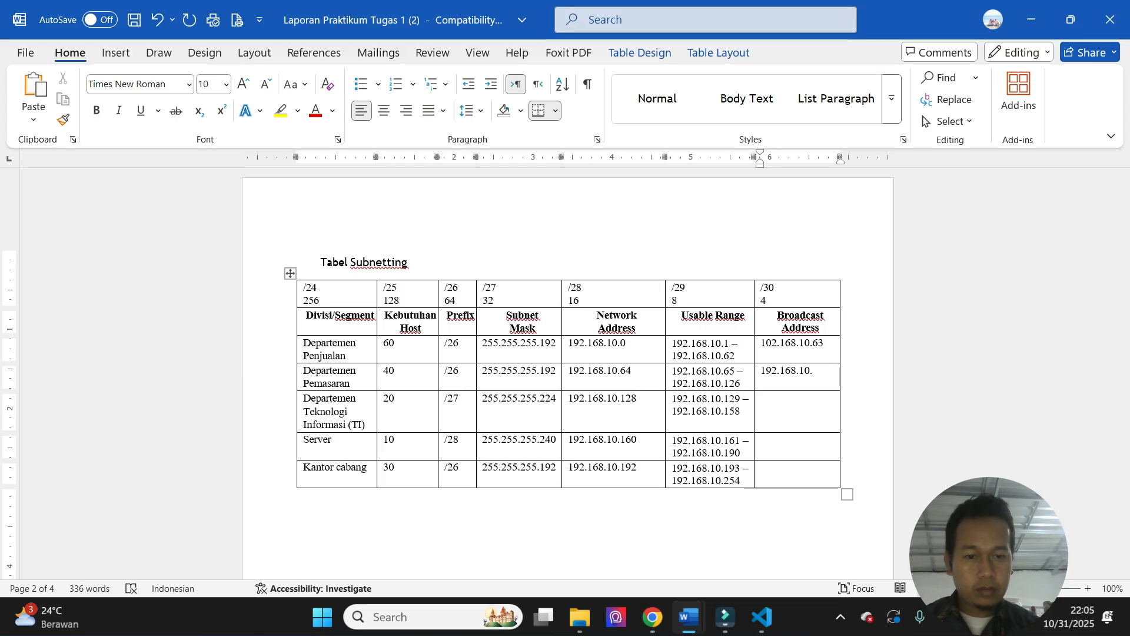
text(127)
- Enter the broadcast addresses 192.168.10.159 for Departemen Teknologi Informasi (TI), 192.168.10.191 for Server and 192.168.10.255 for Kantor cabang
key(Down)
text(192.16)
text(8.10.159)
text(192.168.10)
text(.)
text(191)
text(192.168.10.255)
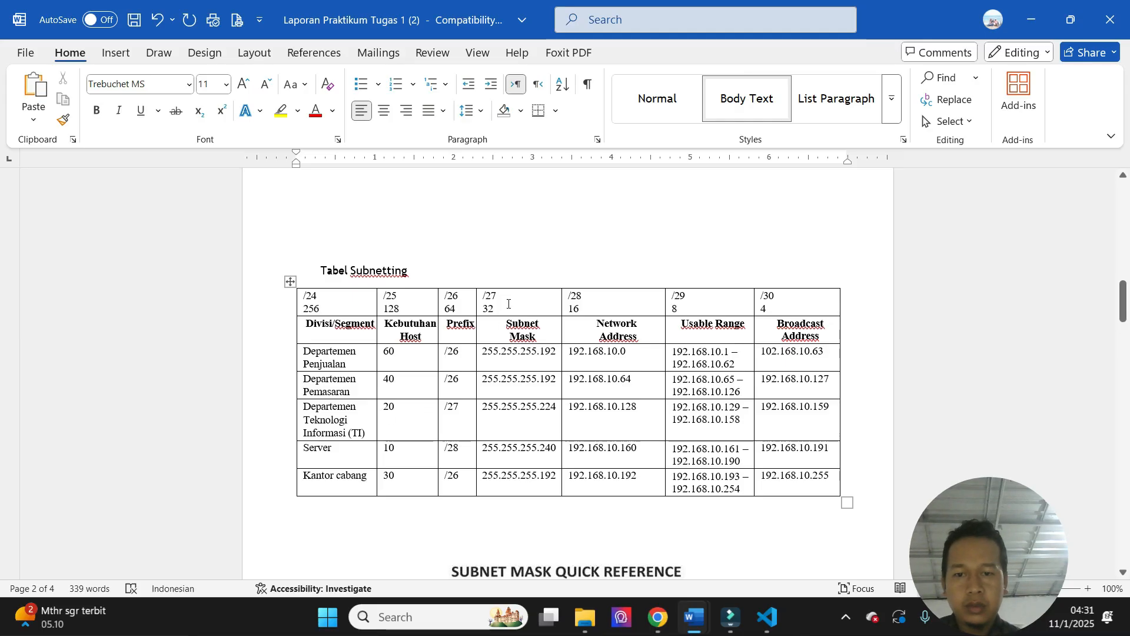
- Review the subnetting table against the subnet design requirements, the subnet mask quick reference and the Tabel Routing task
mouse_move(1123, 301)
mouse_down()
mouse_move(1123, 292)
mouse_move(1124, 388)
mouse_move(1125, 308)
mouse_up()
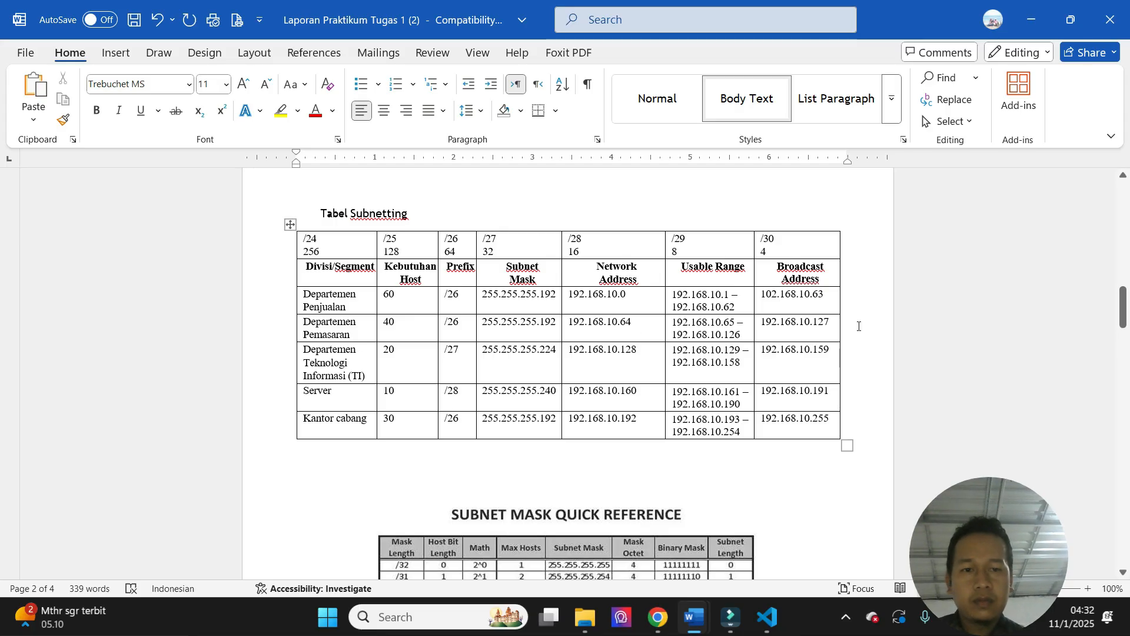
drag(1123, 307, 1123, 271)
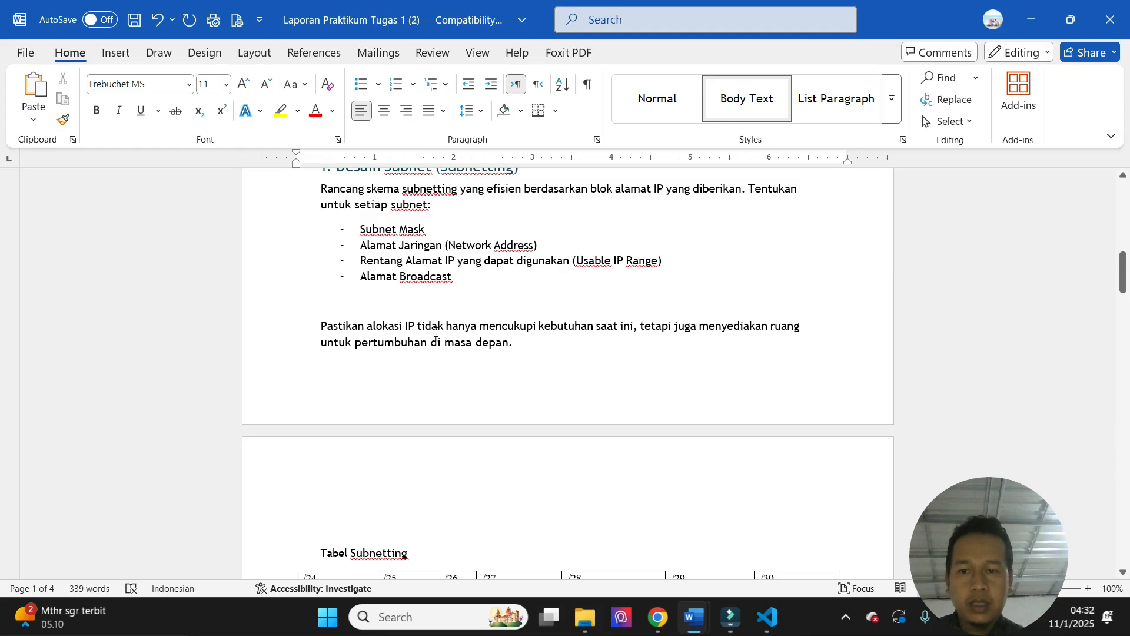
drag(1124, 282, 1125, 317)
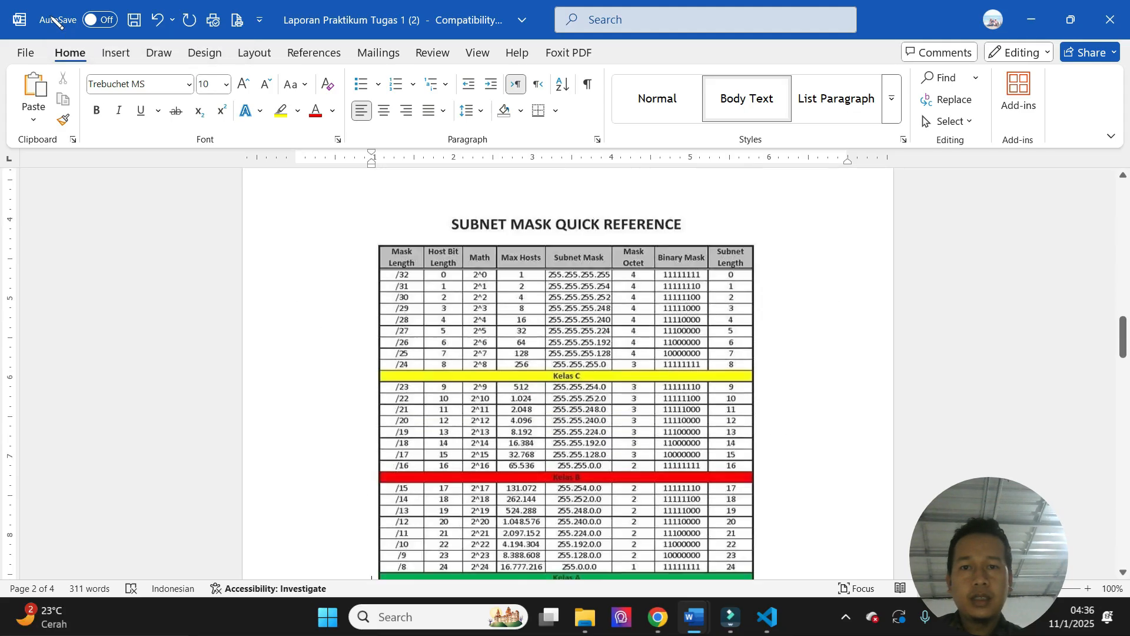
key(Down)
key(Down)
key(Down)
key(Down)
key(Down)
key(Down)
key(Down)
key(Down)
key(Down)
key(Down)
key(Down)
key(Down)
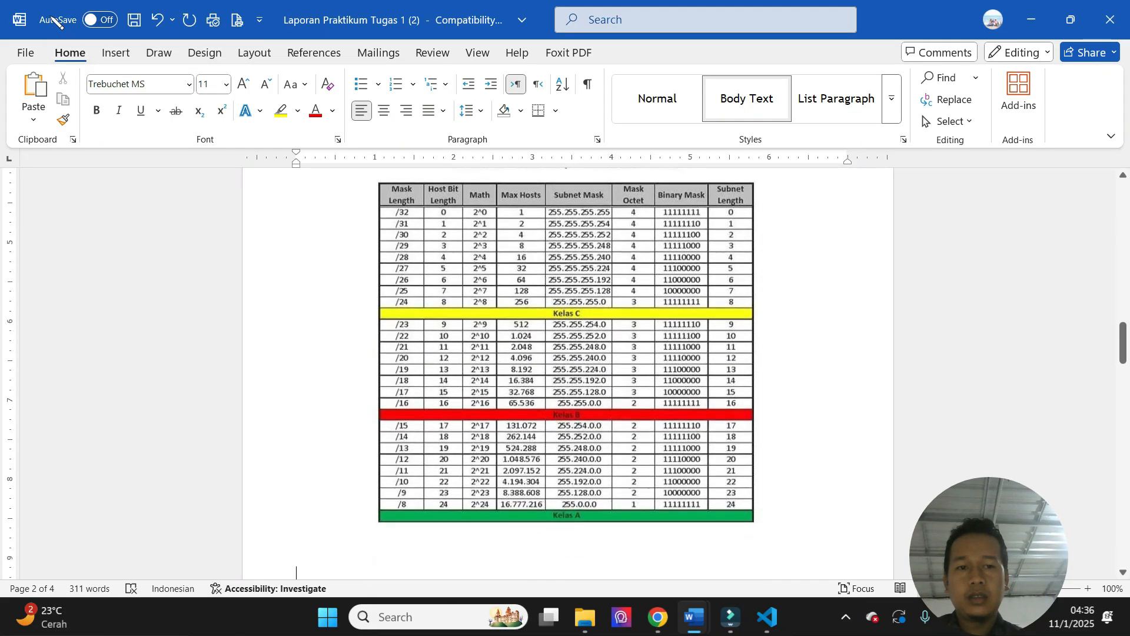
key(Down)
key(Down)
key(Down)
key(Down)
key(Down)
key(Down)
key(Down)
key(Down)
key(Down)
key(Down)
key(Down)
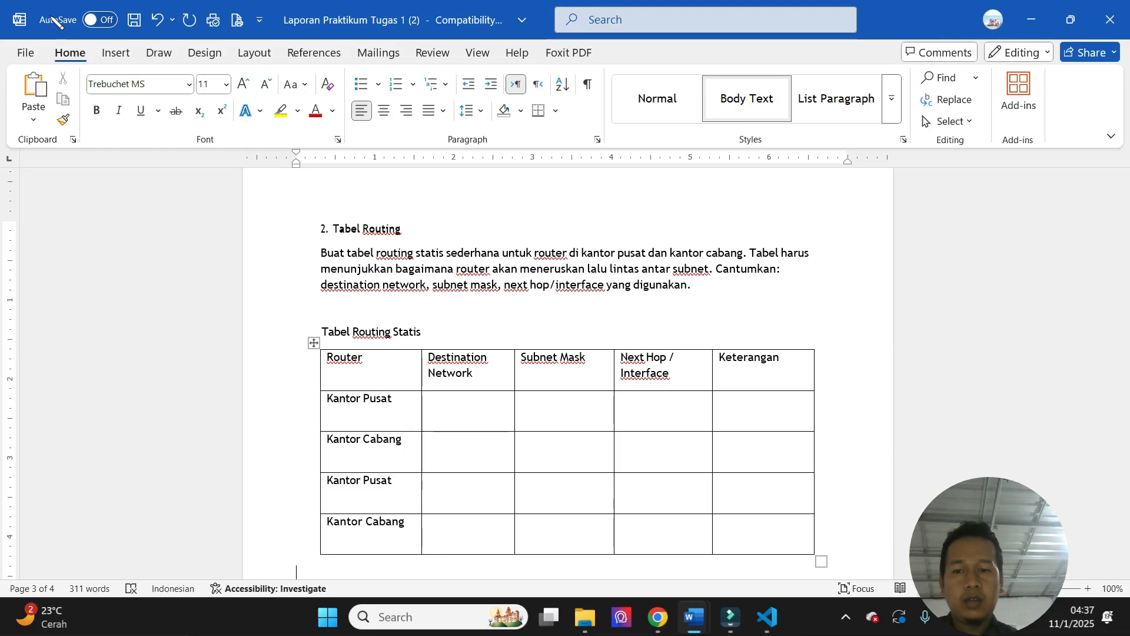
- Fill the first Kantor Pusat row of Tabel Routing Statis with 192.168.10.192, mask 255.255.255.255.192, next hop 10.0.0.0.2 and "Arah ke kantor Cabang"
key(Page_Down)
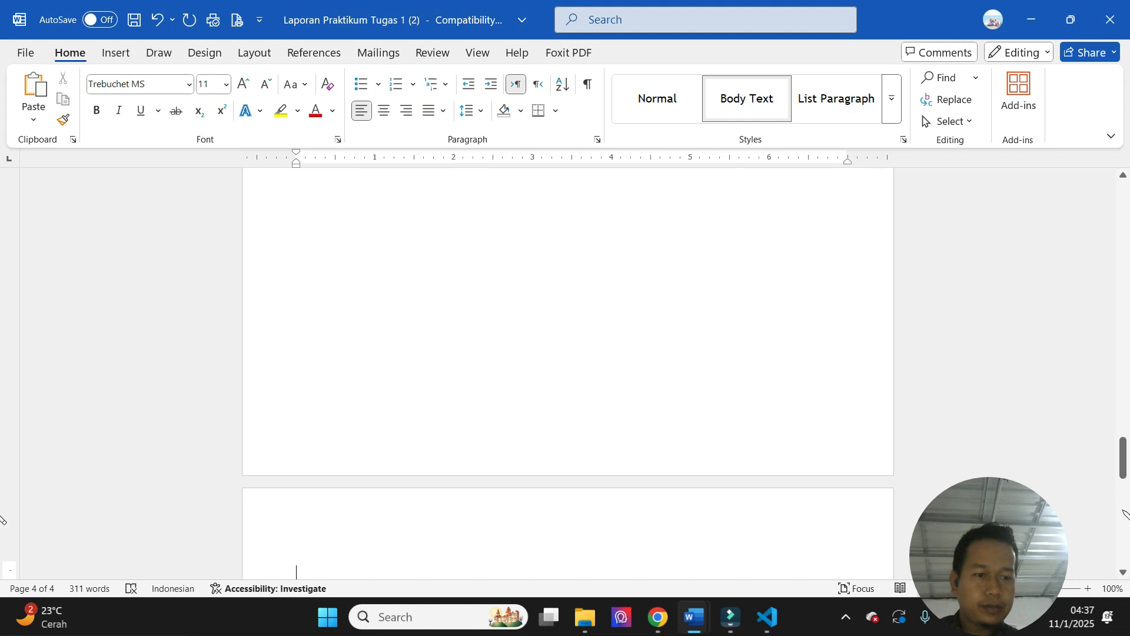
drag(1124, 462, 1125, 427)
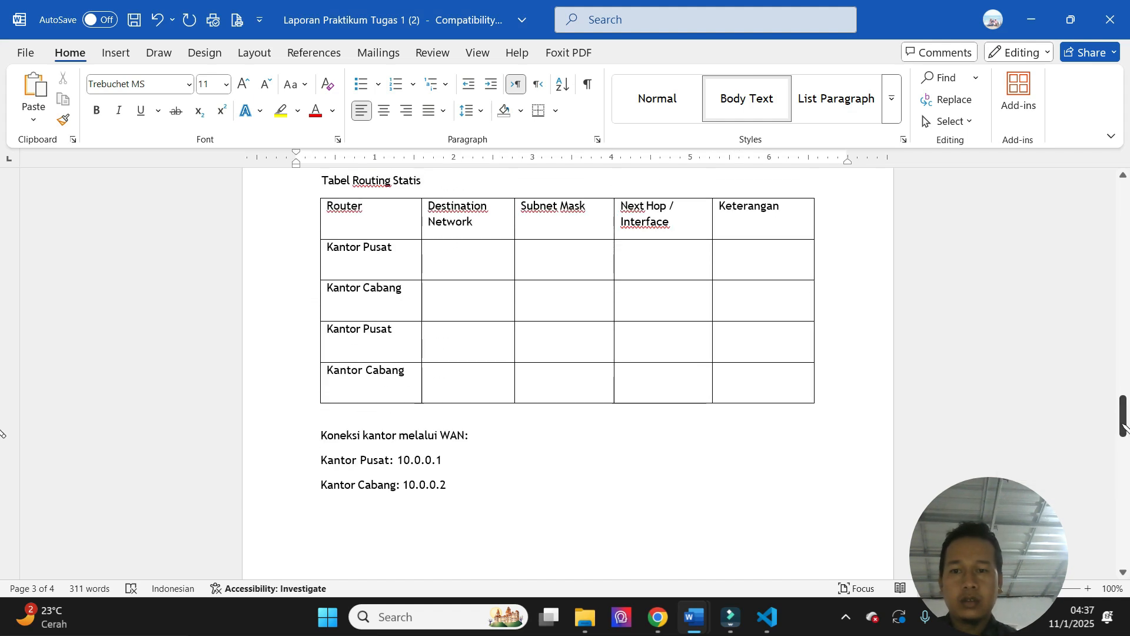
click(449, 250)
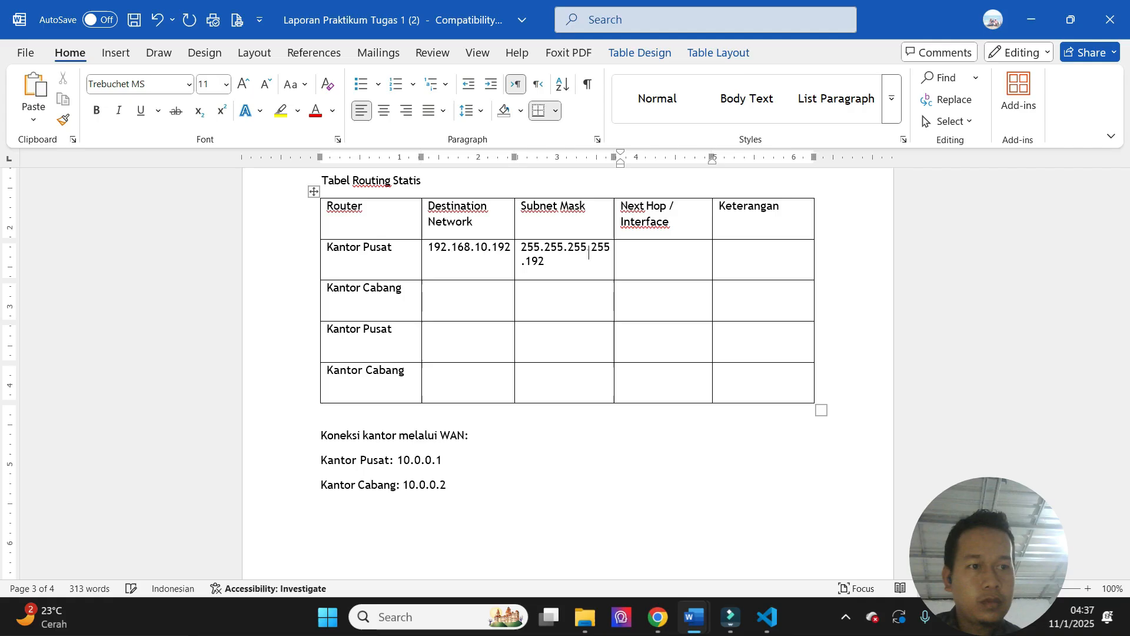
key(Tab)
text(10.0.0.0.2)
key(Tab)
text(Arah ke kantor Cabang)
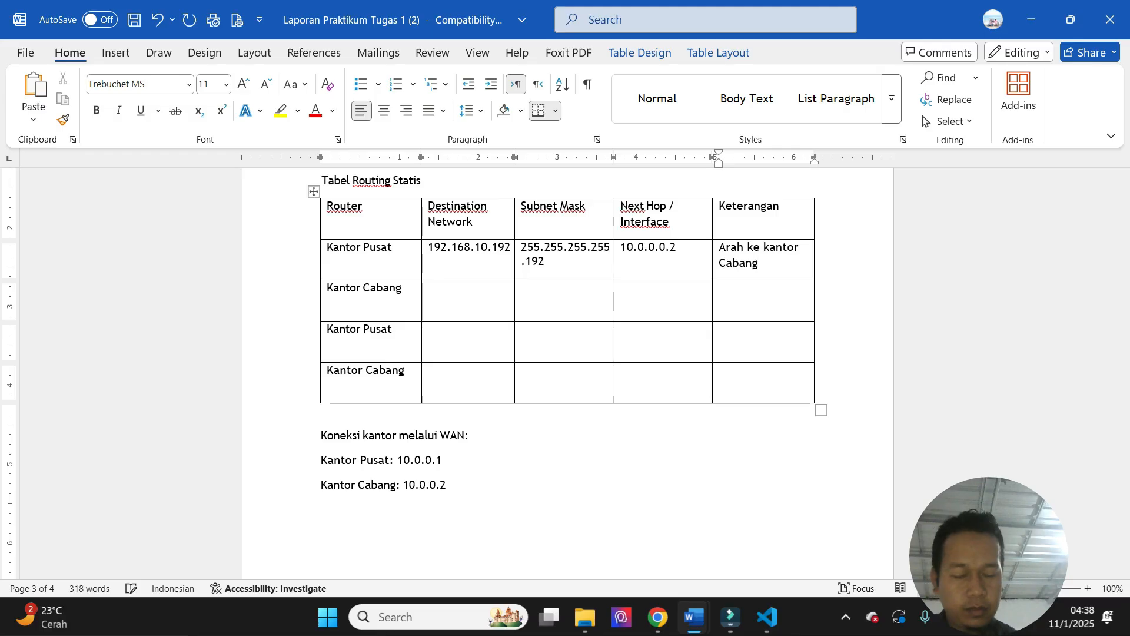
- Enter destination network 192.168.10.0 and subnet mask 255.255.255.0 in the first Kantor Cabang row
key(Tab)
key(Tab)
text(192.168.10.)
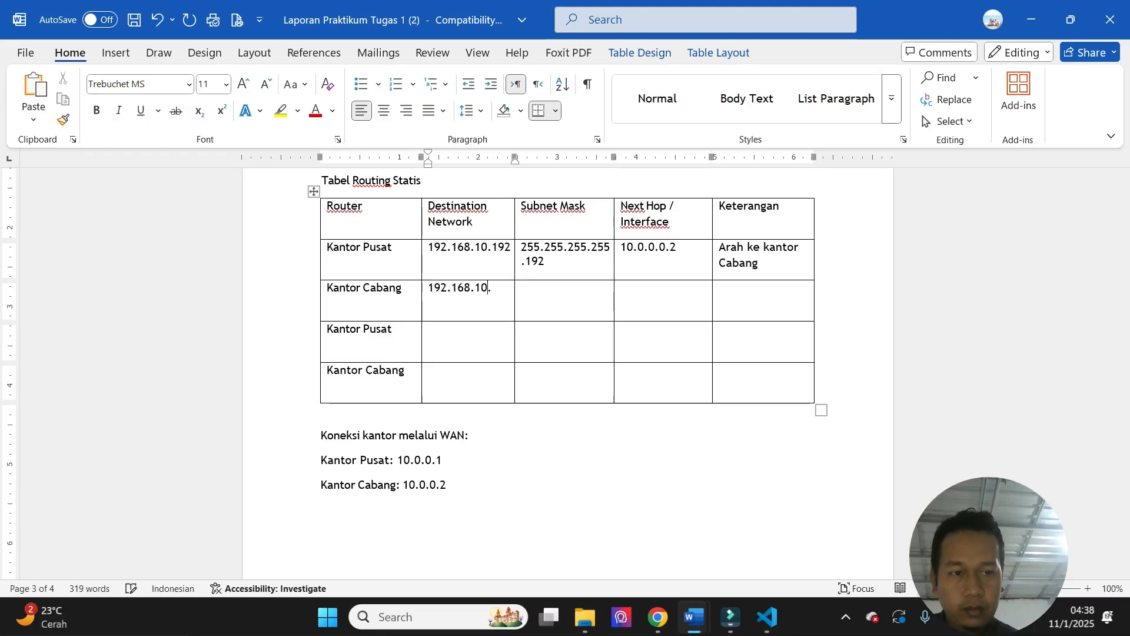
text(0)
key(Tab)
text(255.255.255.0)
- Enter next hop 10.0.0.0.1 and the description "Arah ke Kantor Pusat" in the first Kantor Cabang row
key(Tab)
text(10.0.0)
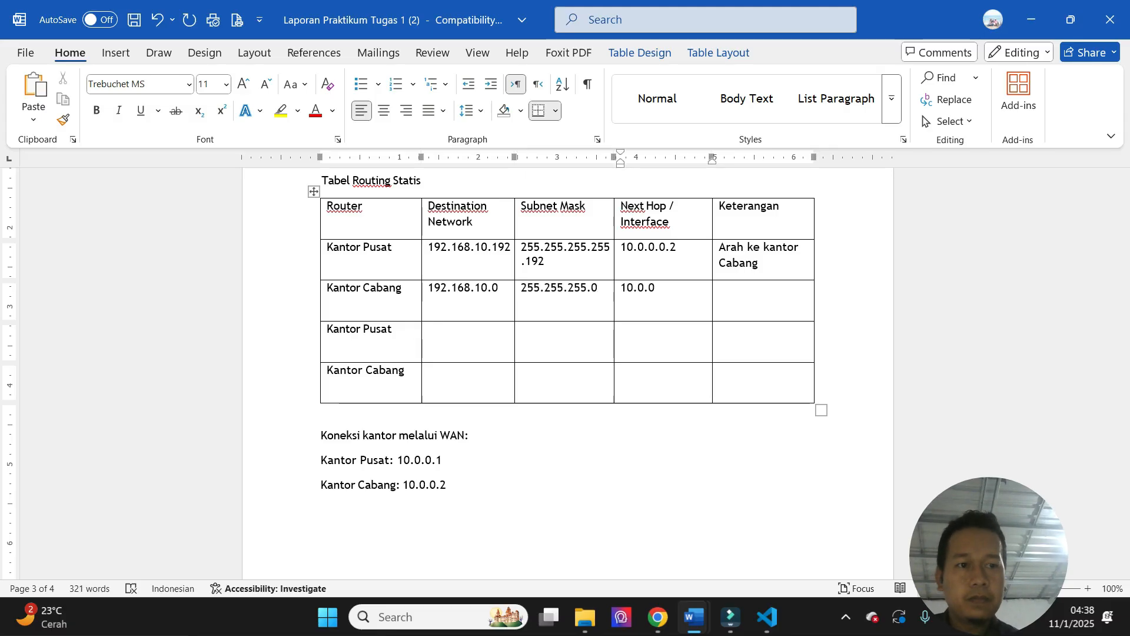
text(.0.1)
key(Tab)
text(Arah ke Kantor Pusat)
- Fill the second Kantor Pusat row with destination 10.0.0.0, subnet mask 255.255.255.252, "Interface WAN 0/0" and "Jalur WAN"
key(Tab)
key(Tab)
text(10.0.0.0)
key(Tab)
text(255.255.255.252)
key(Tab)
text(interface WAN 0/0)
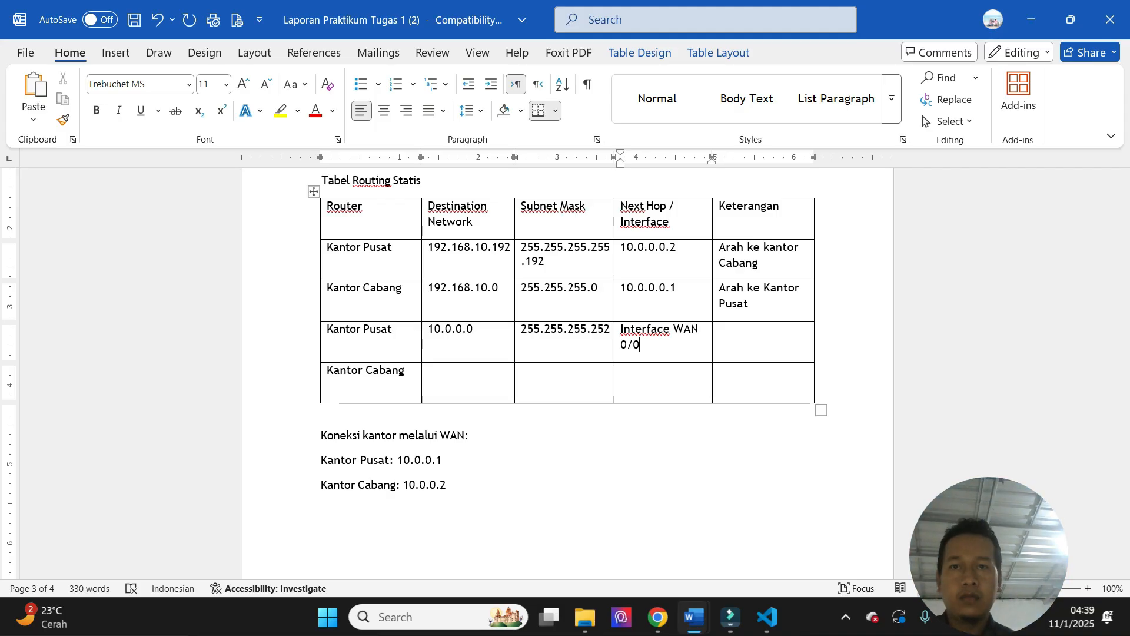
key(Tab)
text(Jalur WAN)
- Enter destination network 10.0.0.0 and subnet mask 255.255.255.252 in the second Kantor Cabang row
key(Tab)
key(Tab)
text(10.0.0.0)
key(Tab)
text(2)
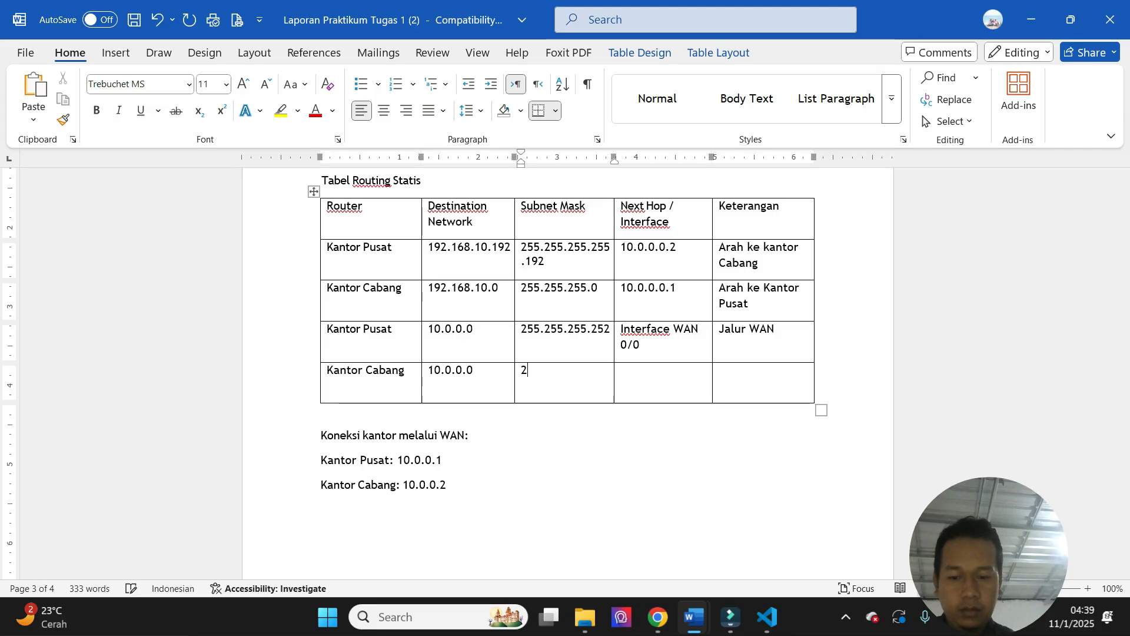
text(55.255.255.252)
key(Tab)
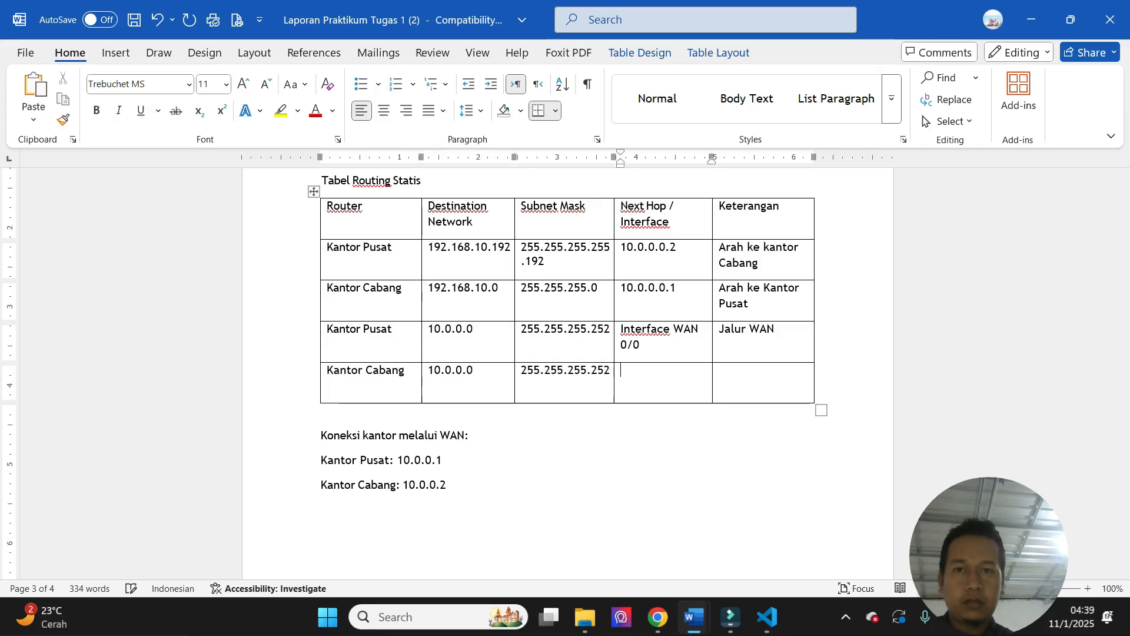
- Copy "Interface WAN 0/0" from the Kantor Pusat row into the last Kantor Cabang row and enter the description "Jalur WAN"
drag(620, 323, 656, 347)
key(ctrl+c)
key(Down)
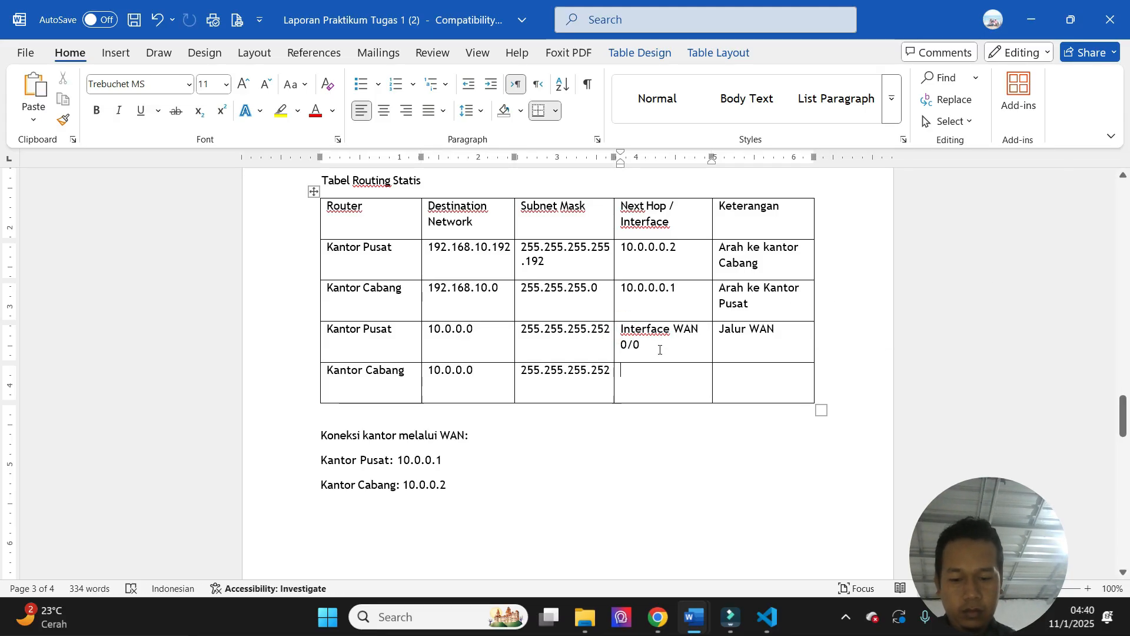
key(ctrl+v)
click(724, 385)
text(Jalur WAN)
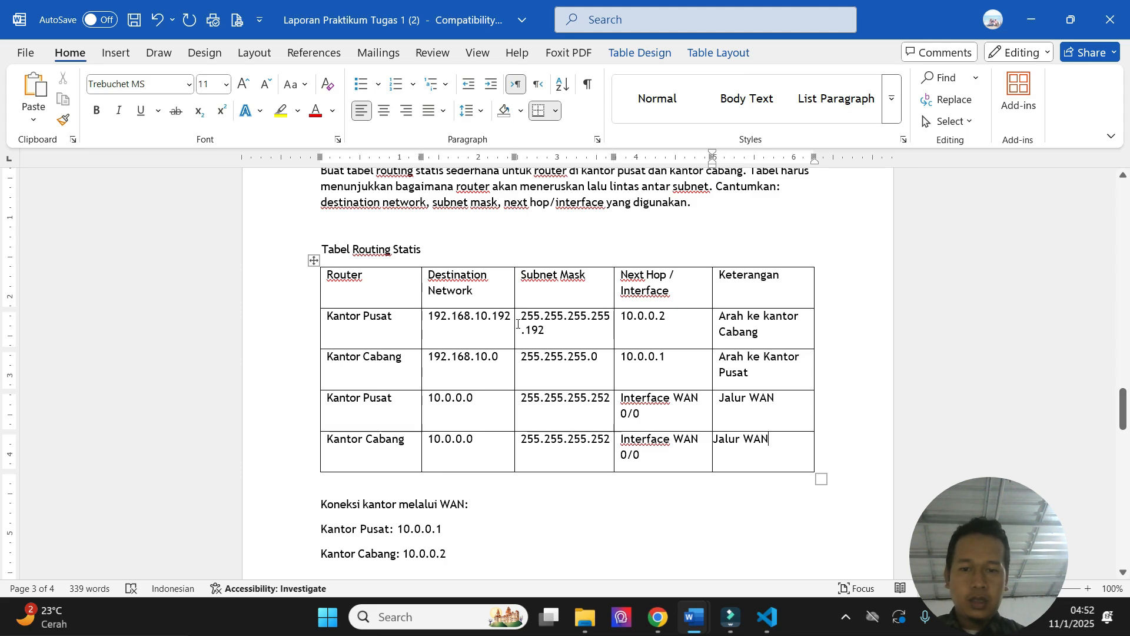
- Compare the static routing table's destination networks, masks and next hops with the subnetting table and the WAN connection addresses
drag(1123, 406, 1124, 298)
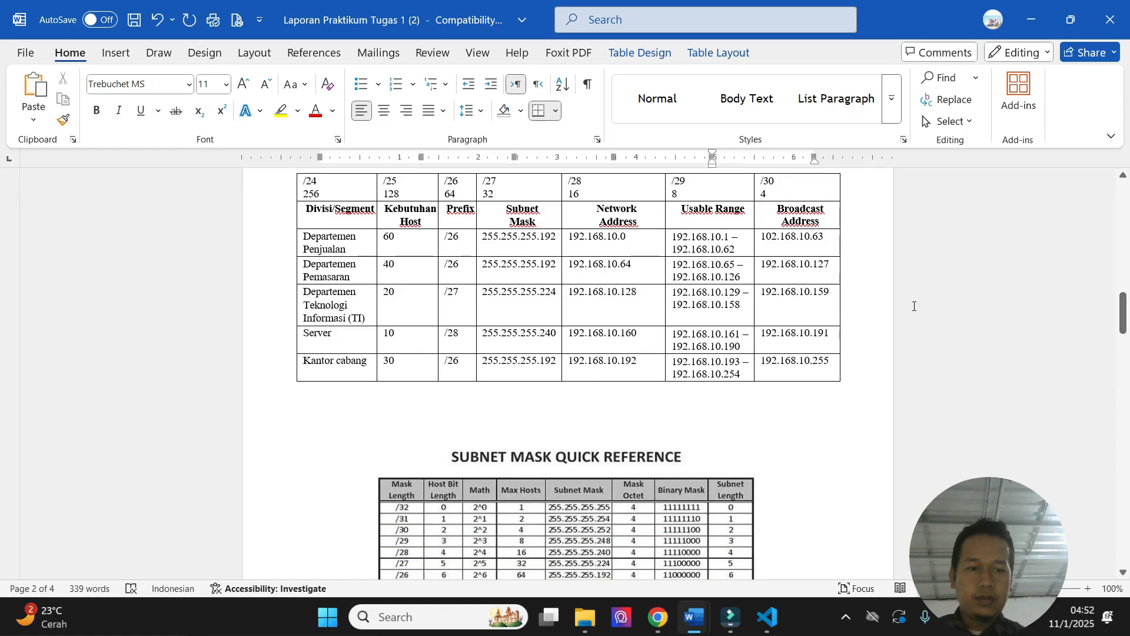
drag(1124, 311, 1125, 374)
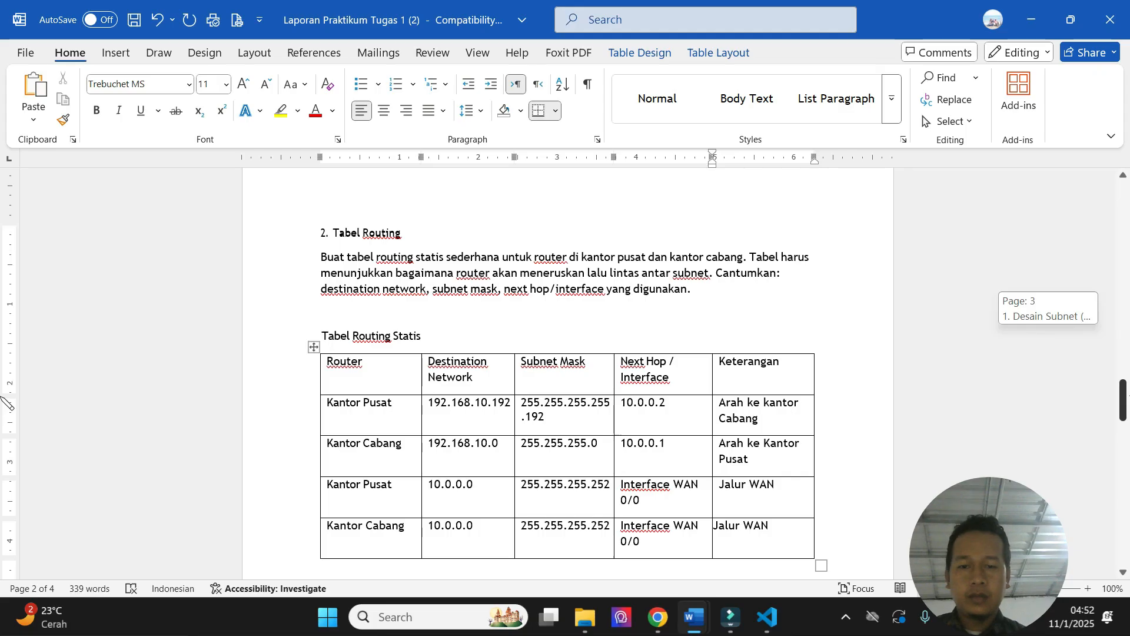
scroll(7, 406, down, 3)
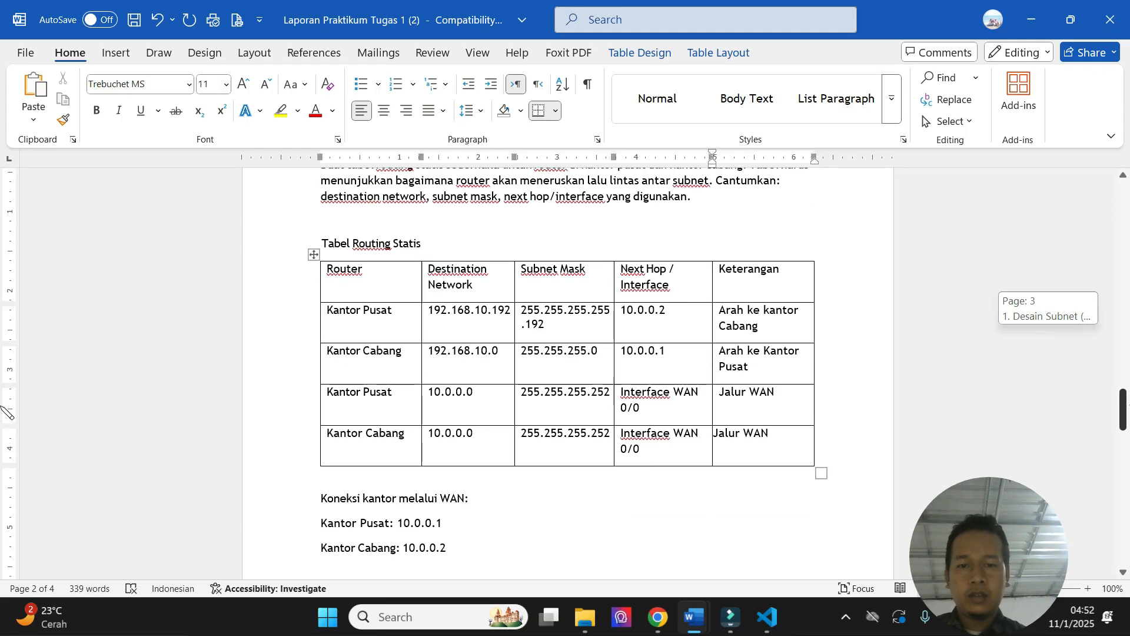
scroll(7, 410, up, 1)
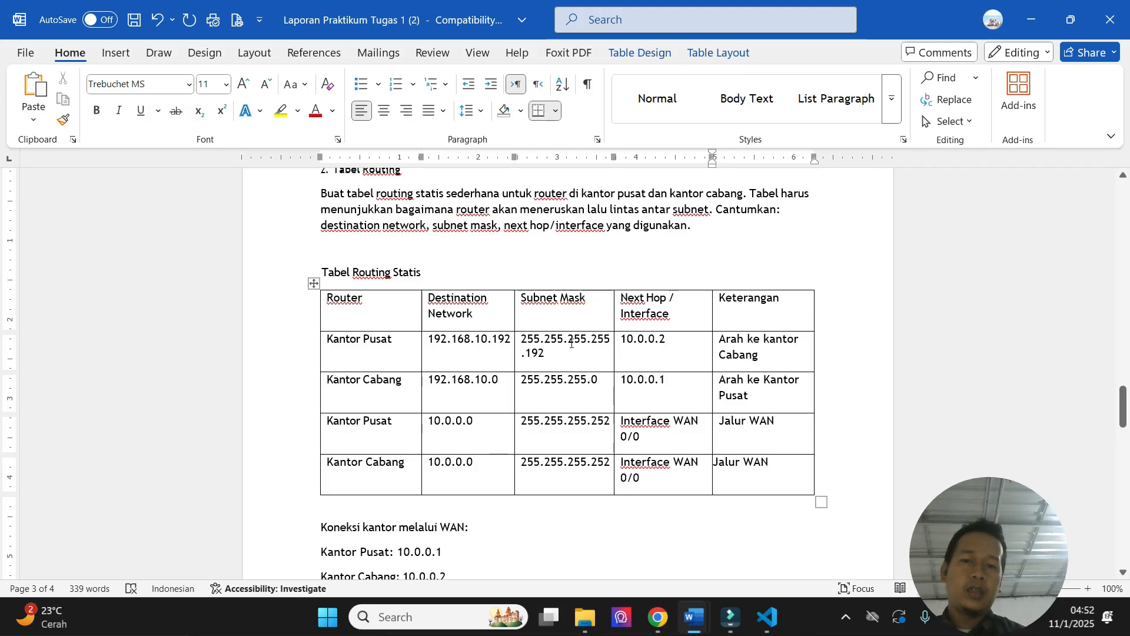
mouse_move(1128, 394)
mouse_down()
mouse_move(1128, 203)
mouse_move(1129, 407)
mouse_up()
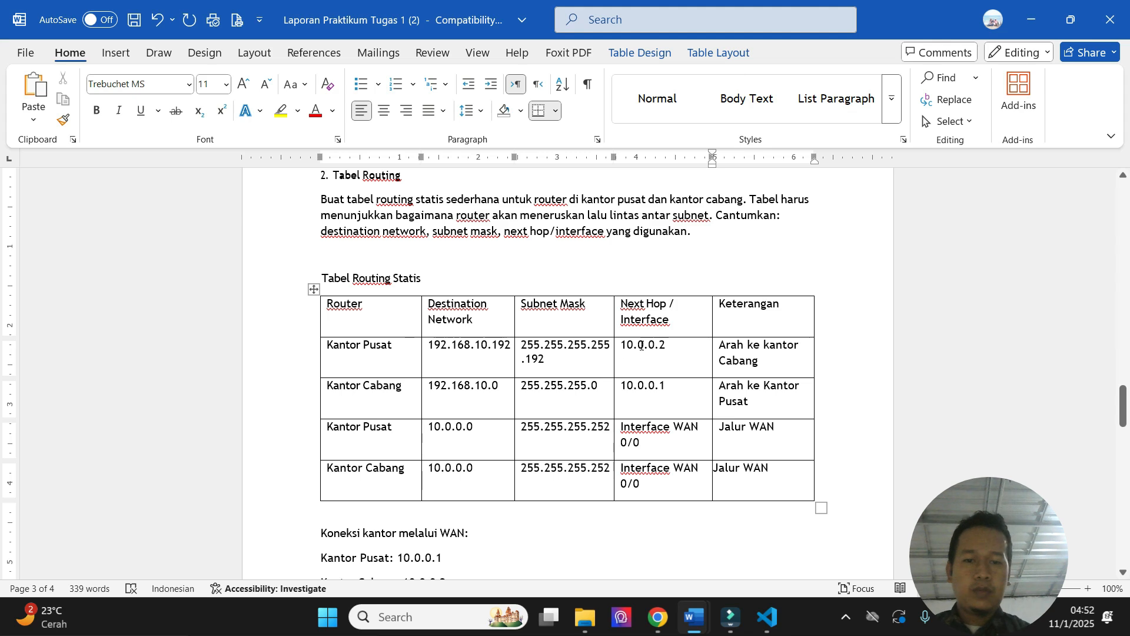
drag(1123, 406, 1123, 418)
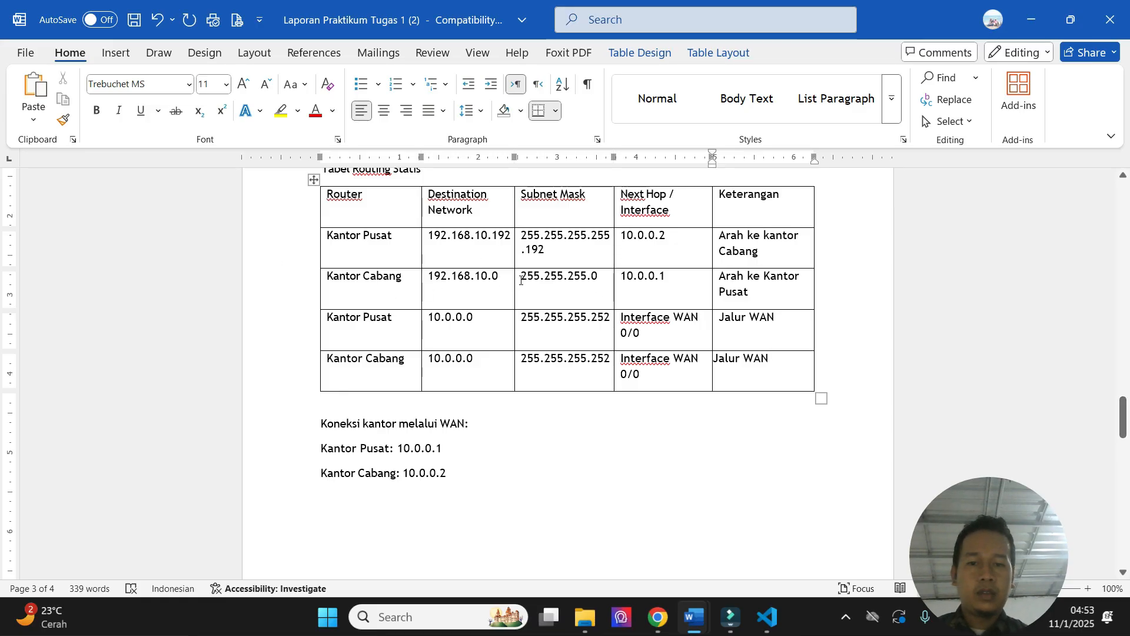
drag(1122, 420, 1121, 312)
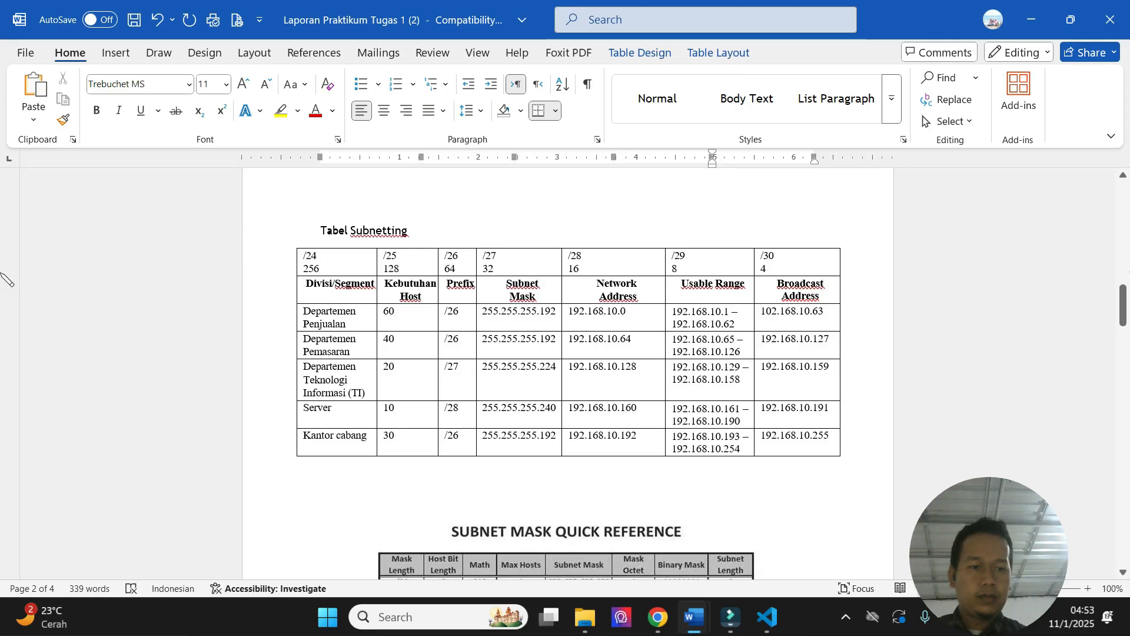
drag(1123, 304, 1123, 415)
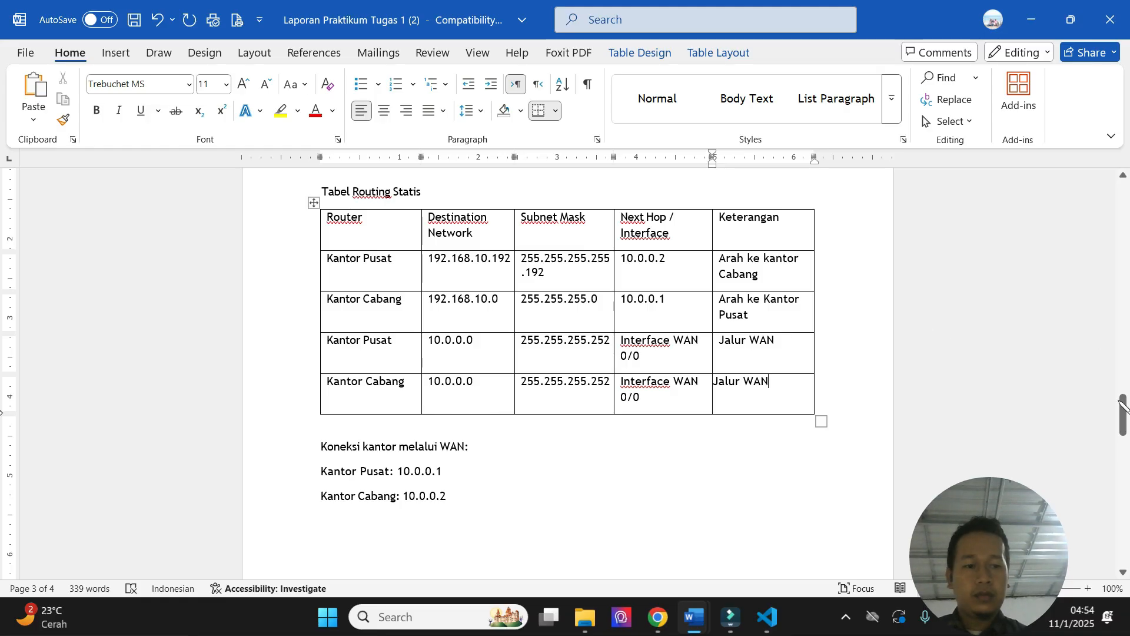
mouse_move(1123, 406)
mouse_down()
mouse_move(1120, 318)
mouse_move(1123, 448)
mouse_move(1125, 419)
mouse_up()
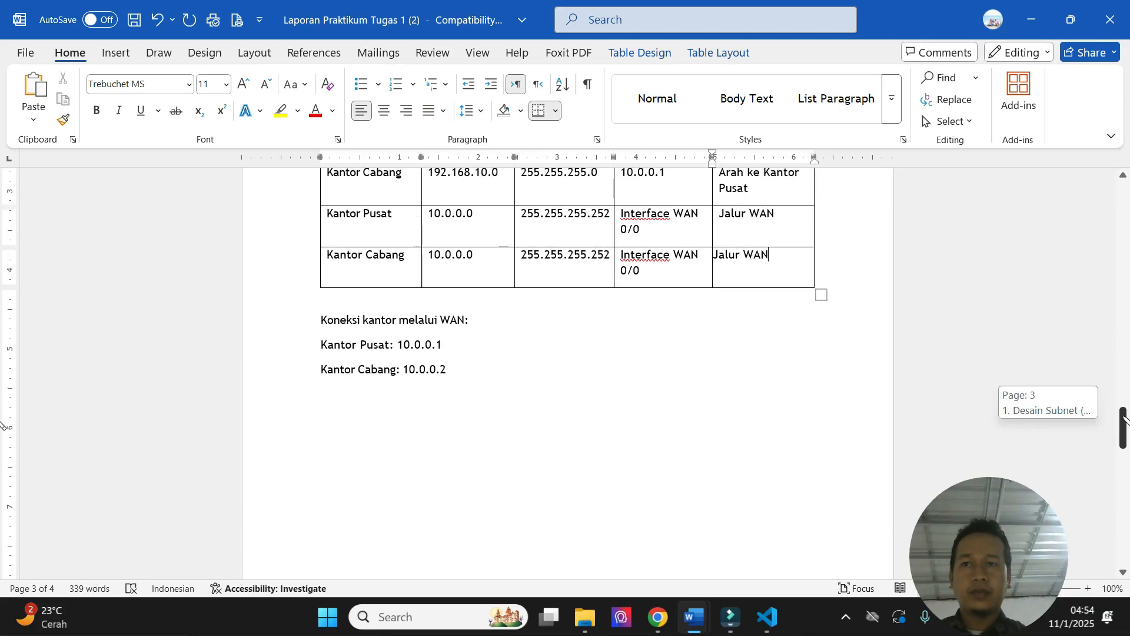
drag(1123, 417, 1125, 410)
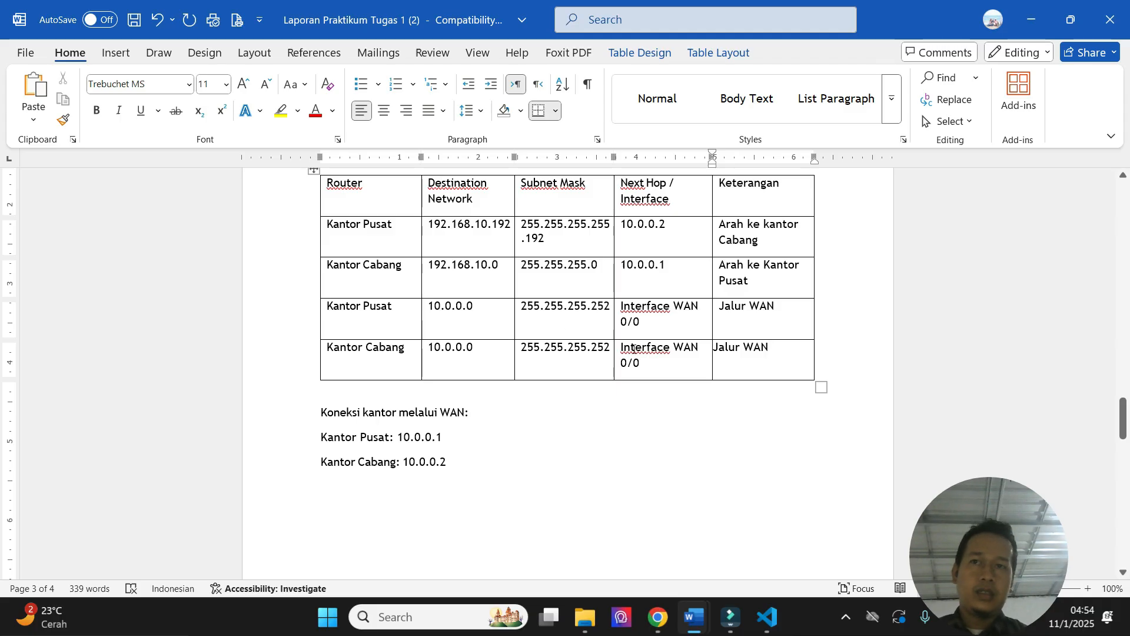
- Check the WAN route rows of the routing table against the subnetting table and the subnet mask quick reference
click(466, 330)
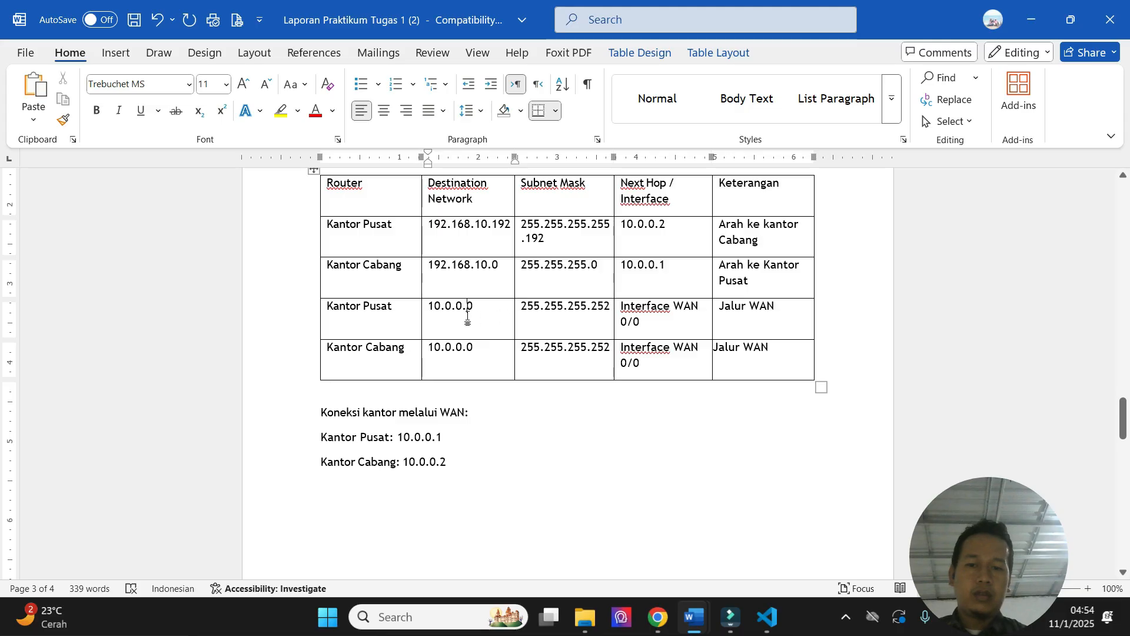
drag(1129, 419, 1129, 366)
scroll(7, 372, up, 10)
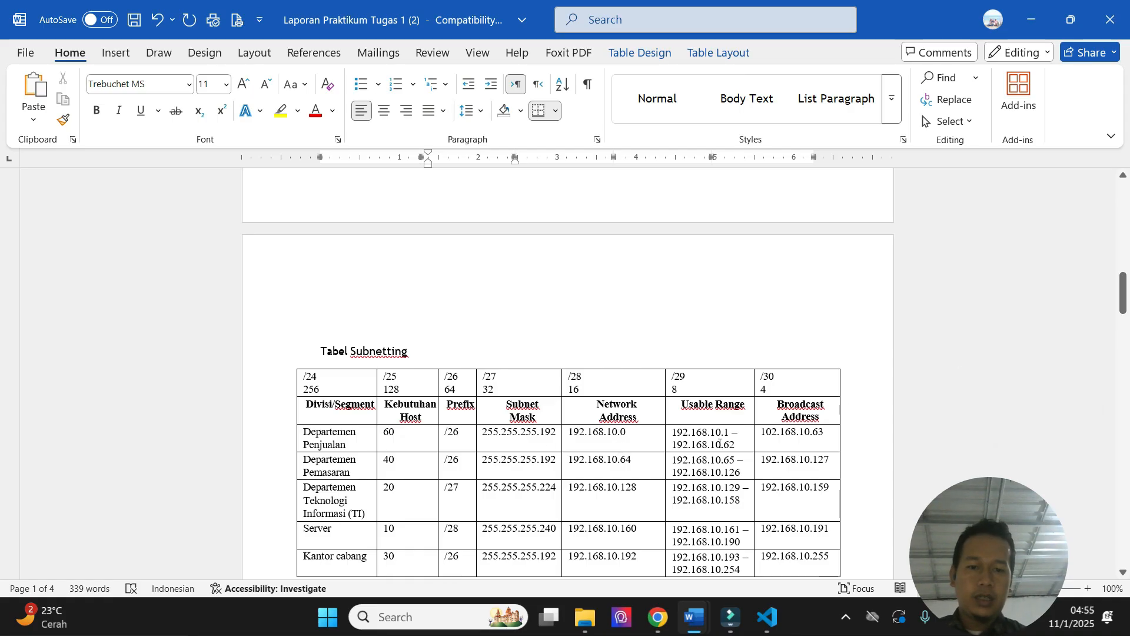
drag(1124, 273, 1129, 416)
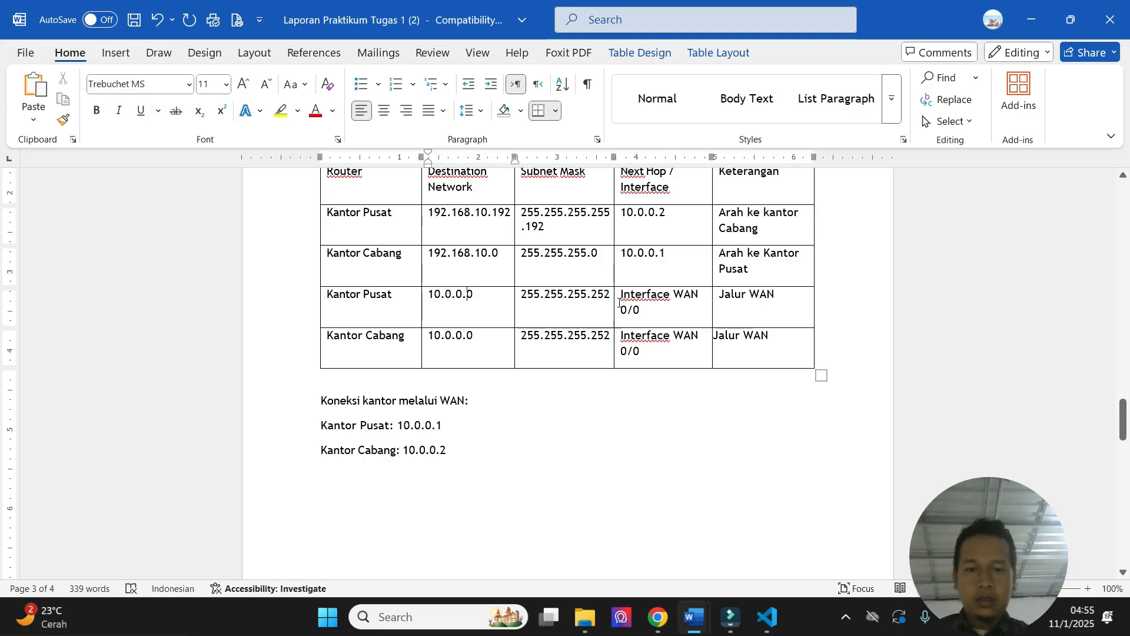
drag(1124, 419, 1124, 329)
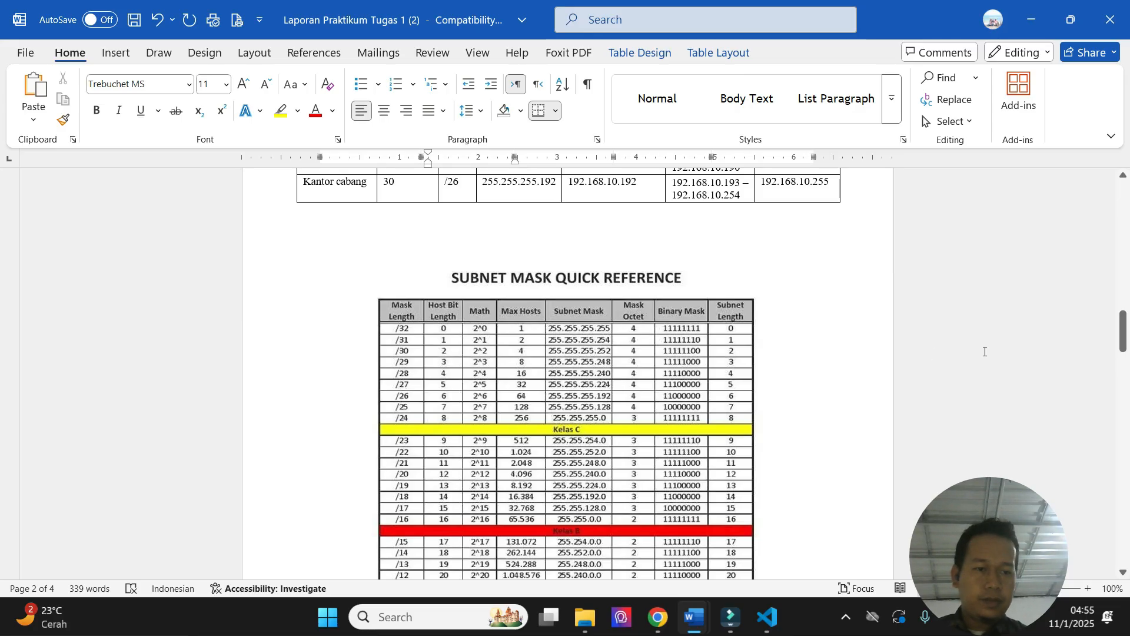
drag(1129, 345, 1129, 421)
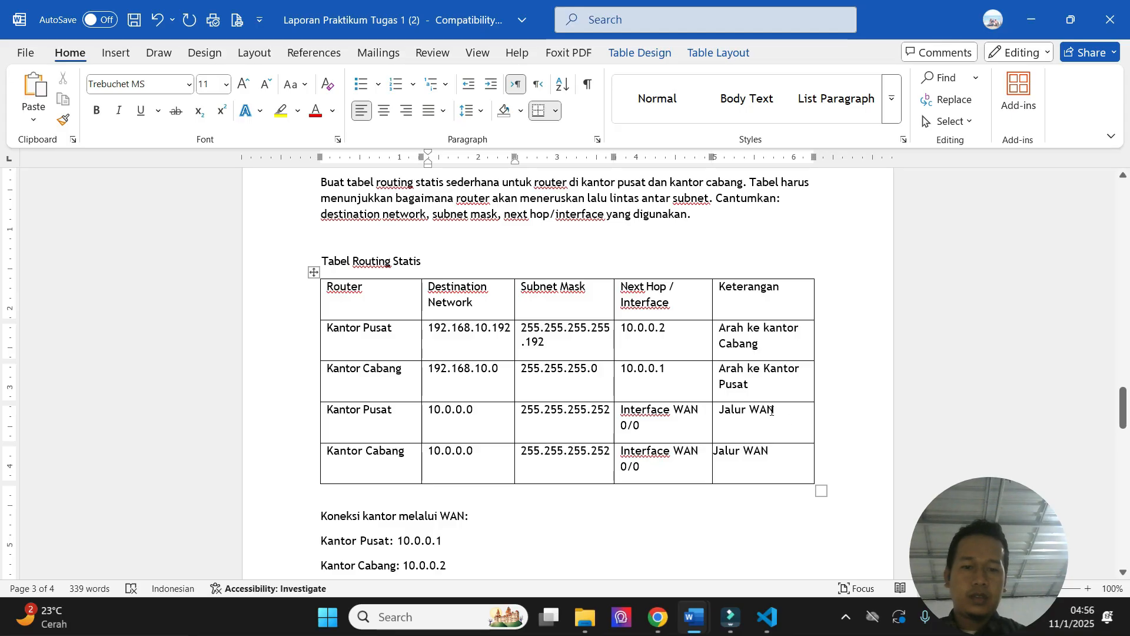
mouse_move(1123, 409)
mouse_down()
mouse_move(1123, 386)
mouse_move(1122, 425)
mouse_up()
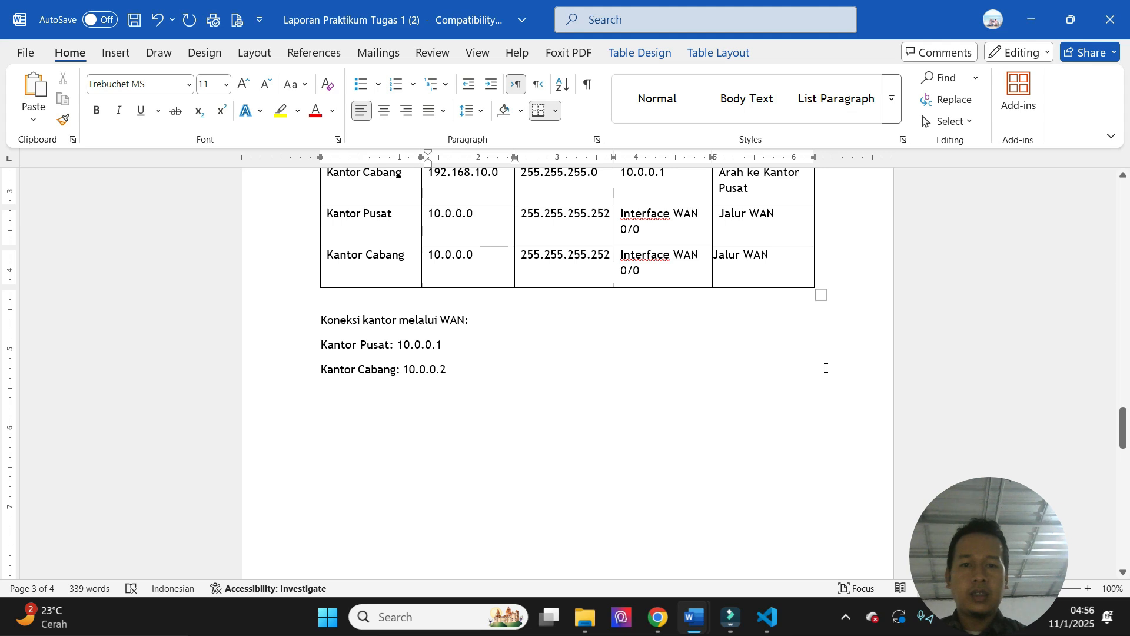